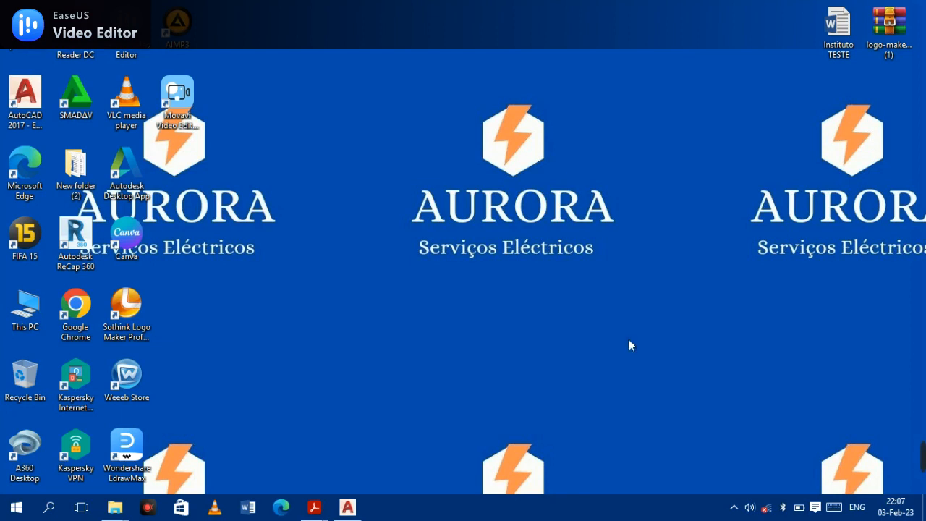
Step: Switch to AutoCAD and examine the empty drawing around the origin in the SW Isometric home view
{"action": "left_click", "coordinate": [347, 508]}
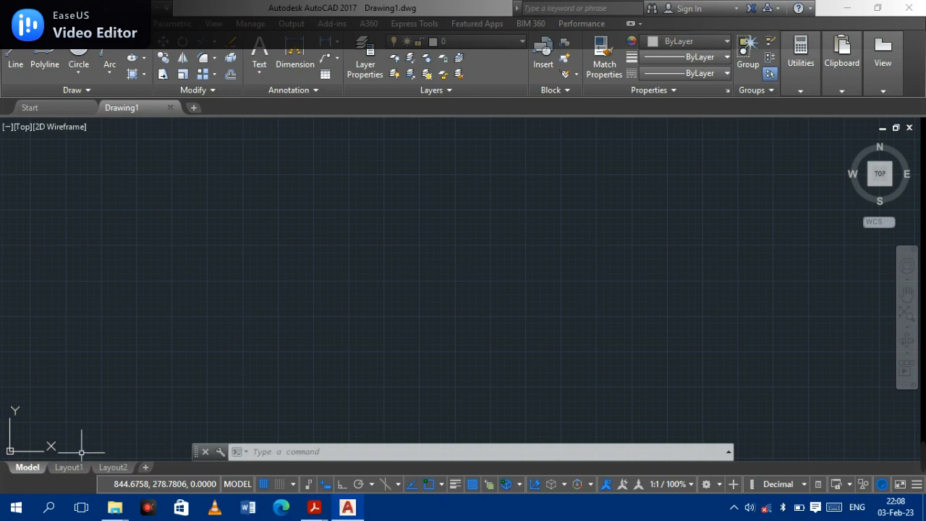
{"action": "left_click", "coordinate": [849, 141]}
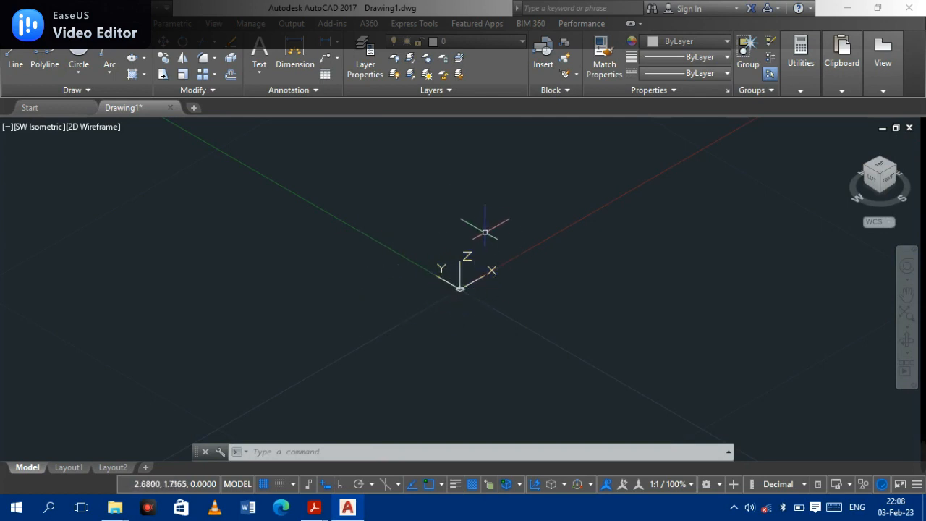
{"action": "scroll", "coordinate": [475, 276], "scroll_direction": "up", "scroll_amount": 8}
{"action": "mouse_move", "coordinate": [353, 392]}
{"action": "middle_mouse_down"}
{"action": "mouse_move", "coordinate": [376, 338]}
{"action": "mouse_move", "coordinate": [405, 149]}
{"action": "middle_mouse_up"}
{"action": "scroll", "coordinate": [402, 173], "scroll_direction": "up", "scroll_amount": 15}
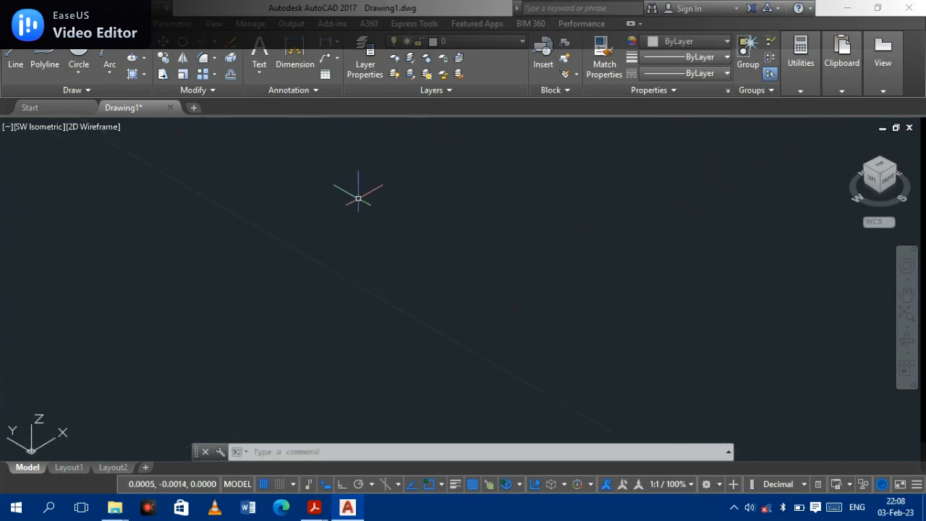
{"action": "middle_click_drag", "start_coordinate": [214, 246], "coordinate": [610, 516]}
{"action": "scroll", "coordinate": [459, 340], "scroll_direction": "up", "scroll_amount": 8}
{"action": "middle_click_drag", "start_coordinate": [128, 364], "coordinate": [273, 201]}
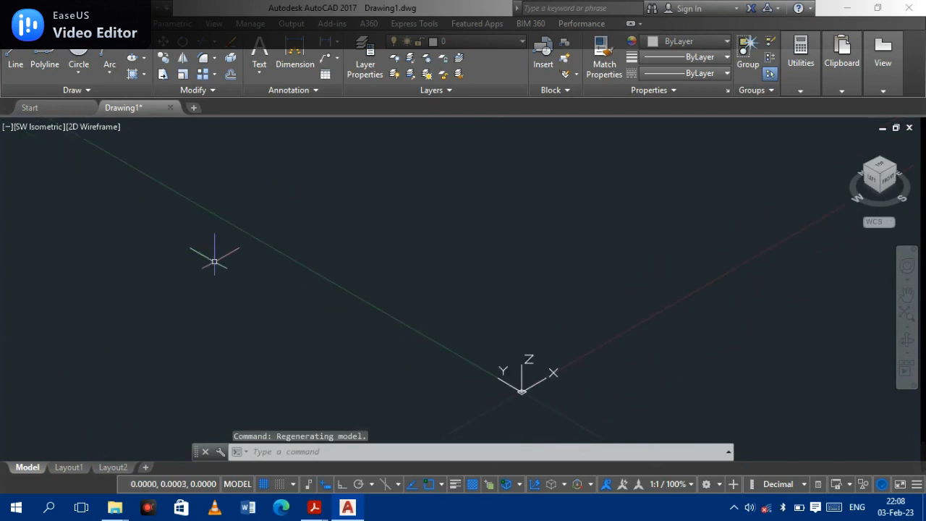
{"action": "scroll", "coordinate": [505, 337], "scroll_direction": "up", "scroll_amount": 5}
{"action": "middle_click_drag", "start_coordinate": [207, 378], "coordinate": [355, 202]}
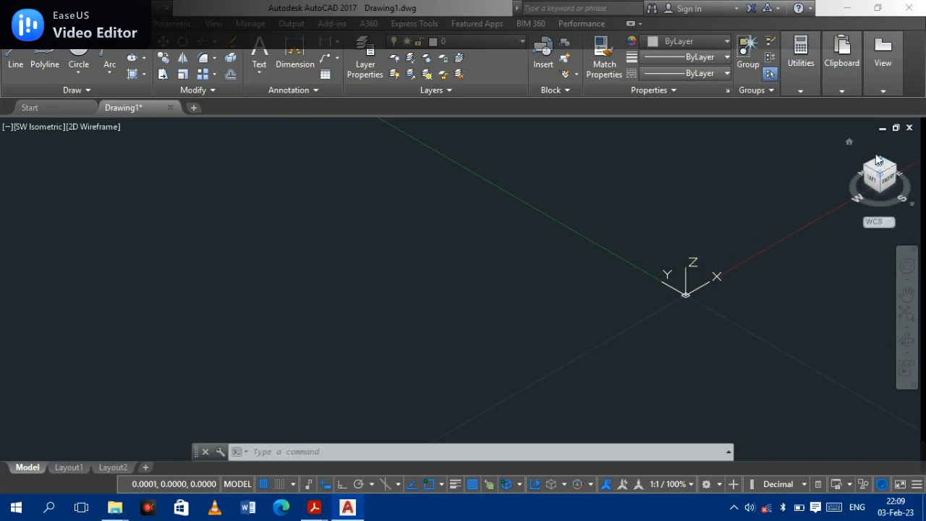
Step: Rotate the empty drawing between the isometric and Top views, ending in the Top view with north up
{"action": "left_click_drag", "start_coordinate": [879, 166], "coordinate": [607, 349]}
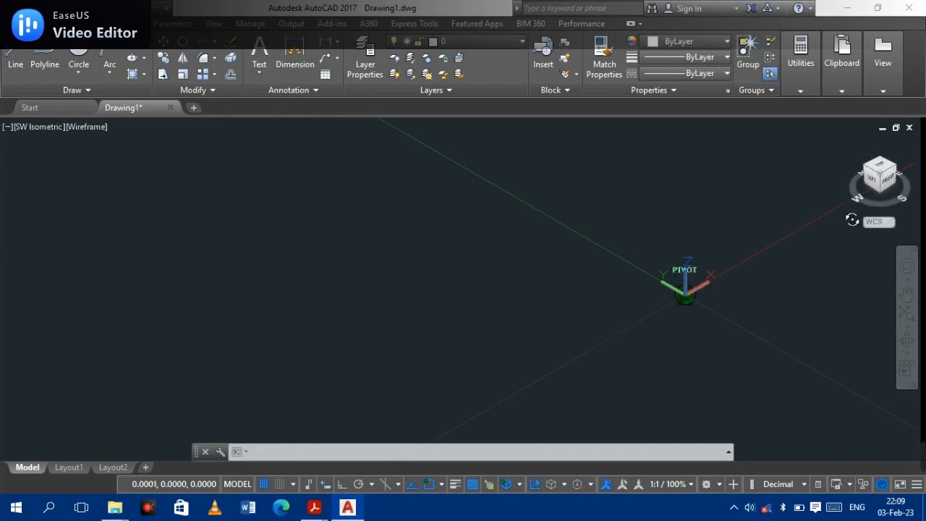
{"action": "left_click", "coordinate": [879, 174]}
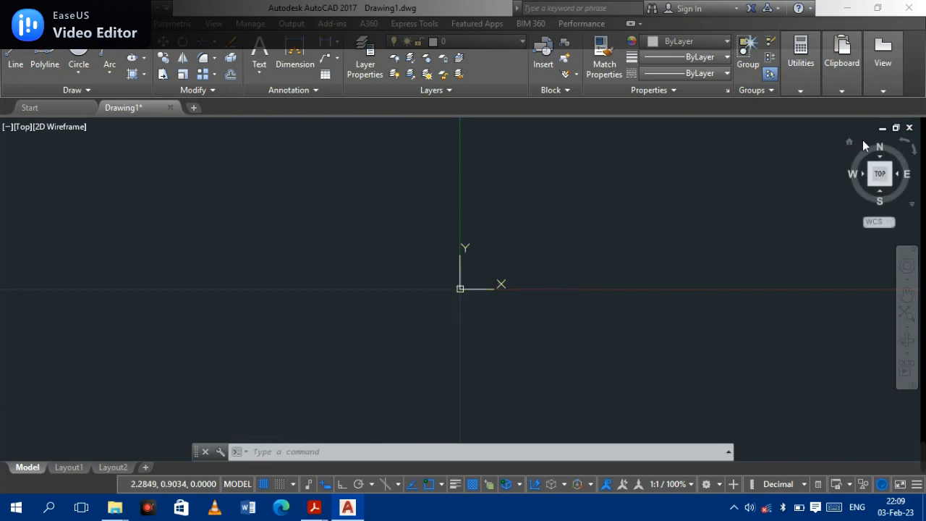
{"action": "left_click", "coordinate": [849, 145]}
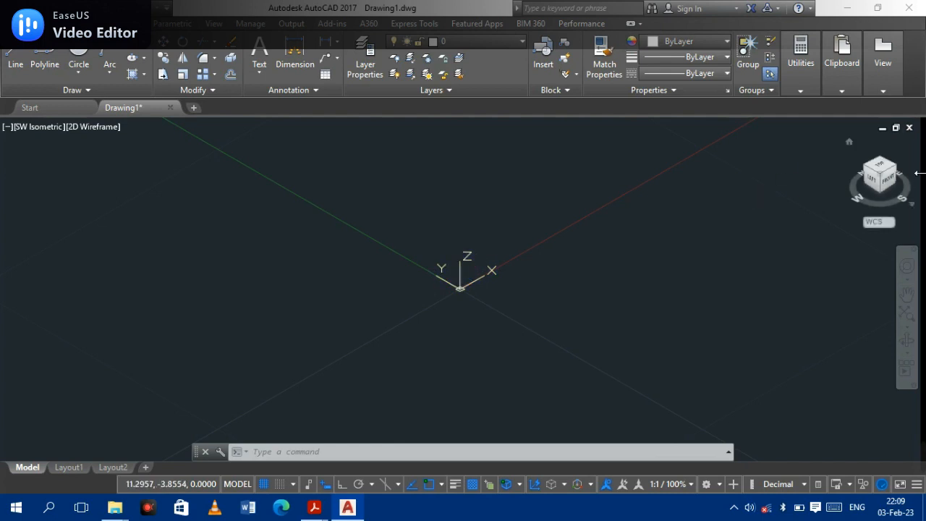
{"action": "left_click", "coordinate": [881, 164]}
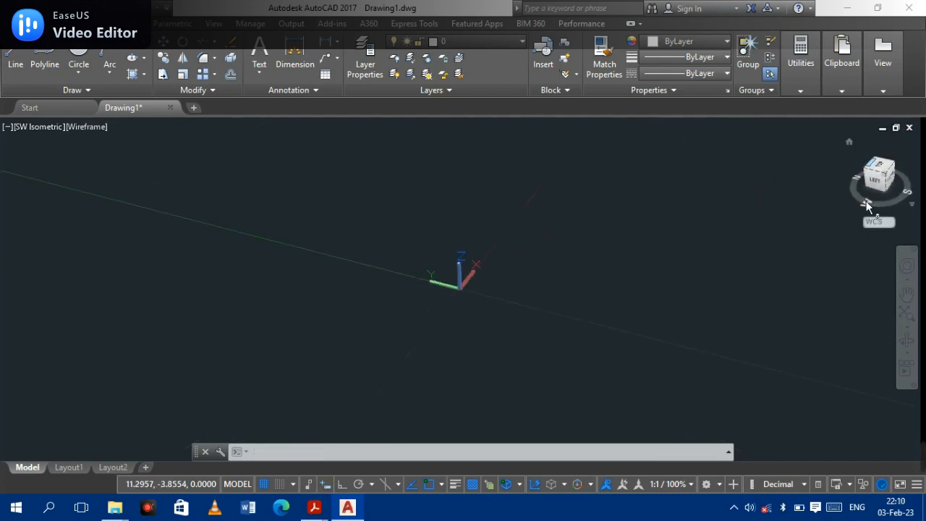
{"action": "left_click", "coordinate": [883, 170]}
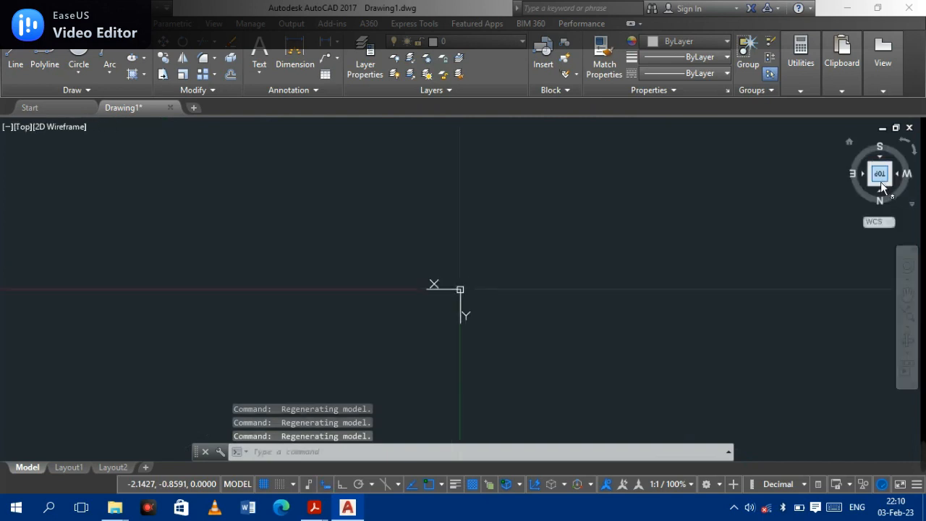
{"action": "left_click", "coordinate": [880, 156]}
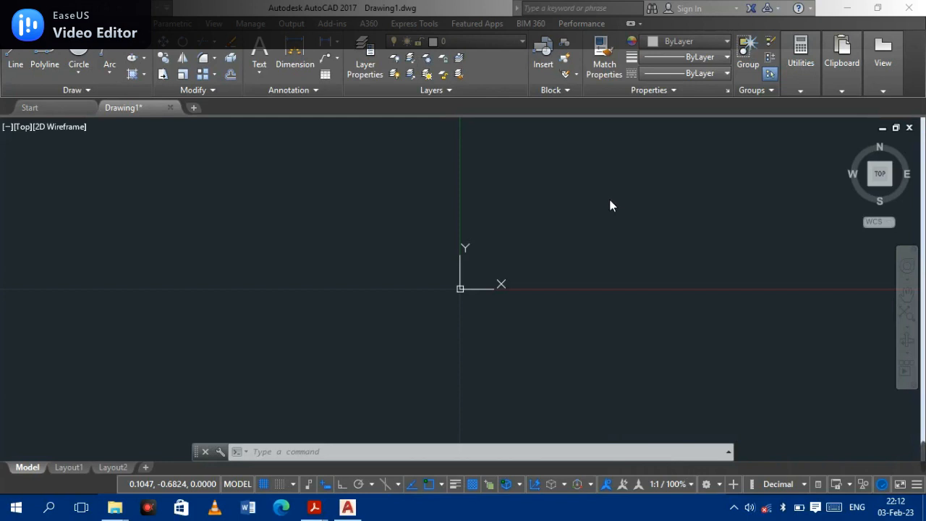
Step: Switch to the Apostila - Autocad PDF in Acrobat Reader to read the page on Cartesian quadrants
{"action": "mouse_move", "coordinate": [314, 506]}
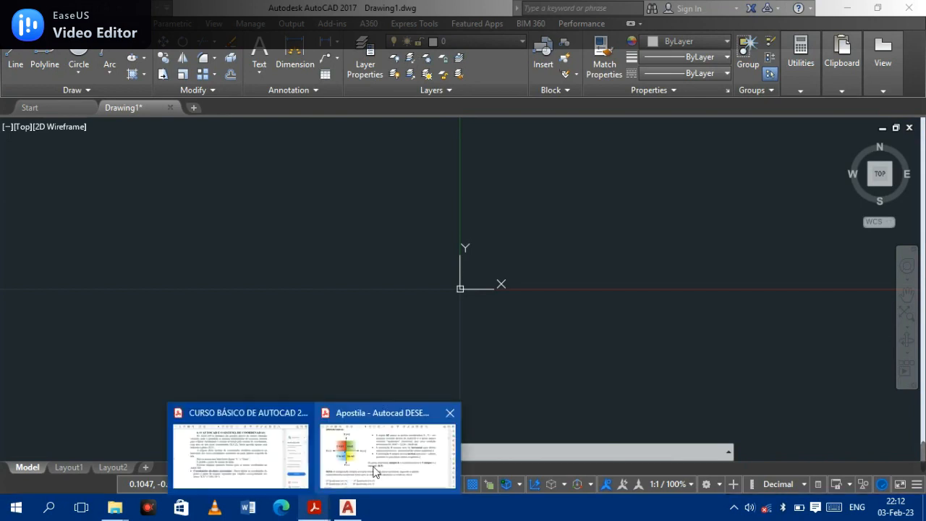
{"action": "left_click", "coordinate": [378, 469]}
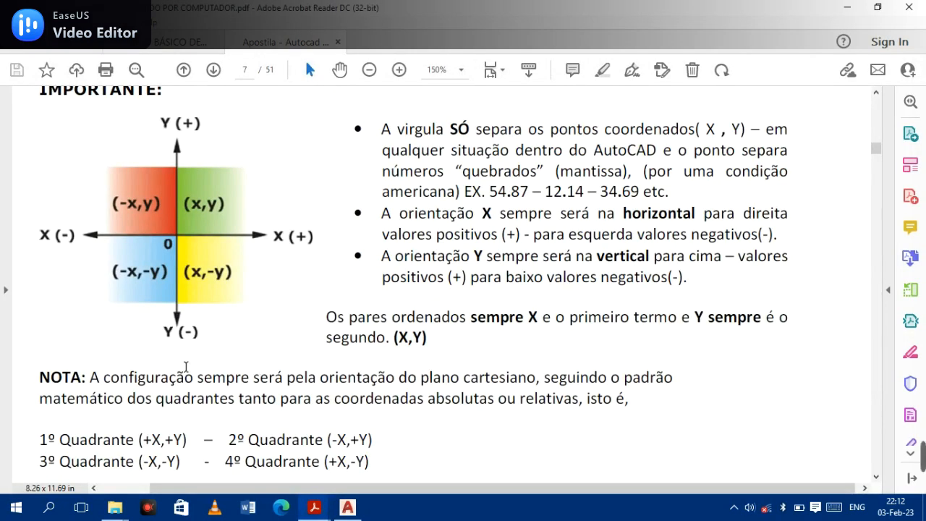
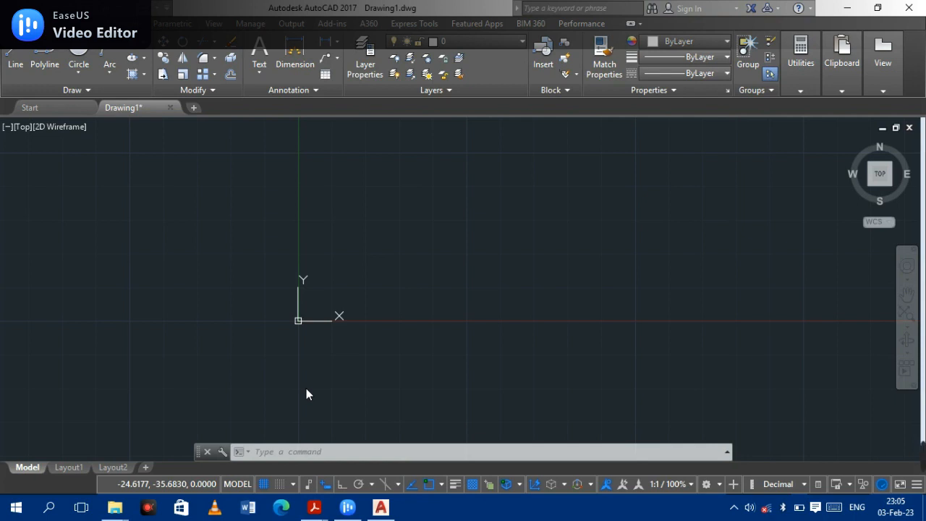
Step: Turn off Dynamic Input and draw connected lines from 0,0 through 40,0 to 40,10
{"action": "left_click", "coordinate": [327, 486]}
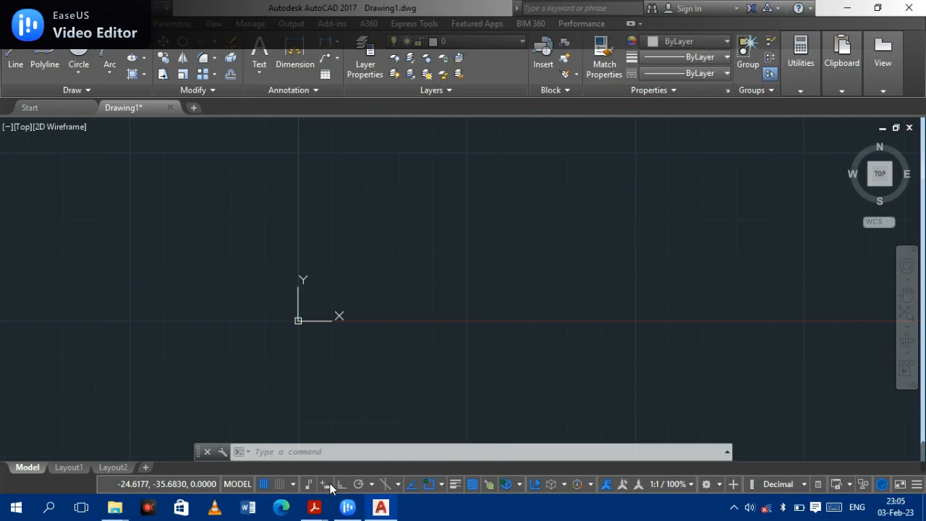
{"action": "left_click", "coordinate": [11, 64]}
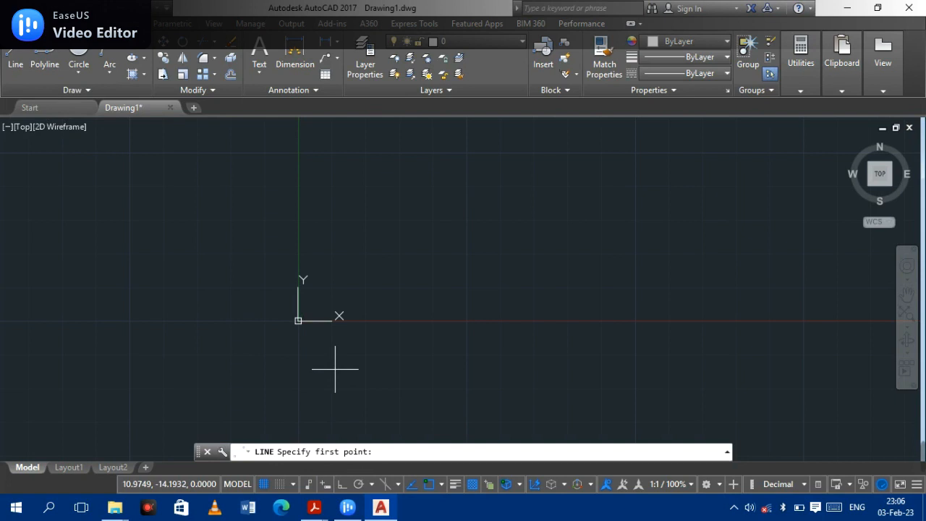
{"action": "type", "text": "0,0"}
{"action": "key", "text": "Return"}
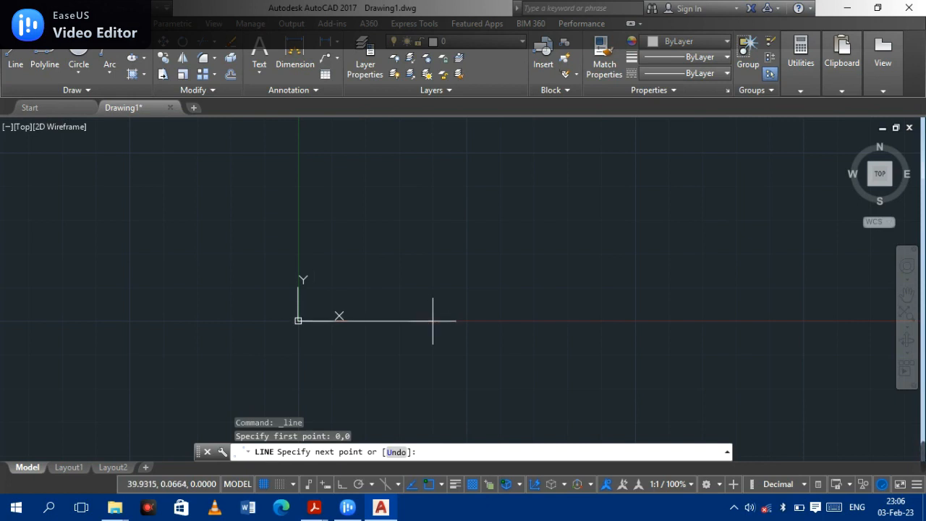
{"action": "type", "text": "40,0"}
{"action": "key", "text": "Return"}
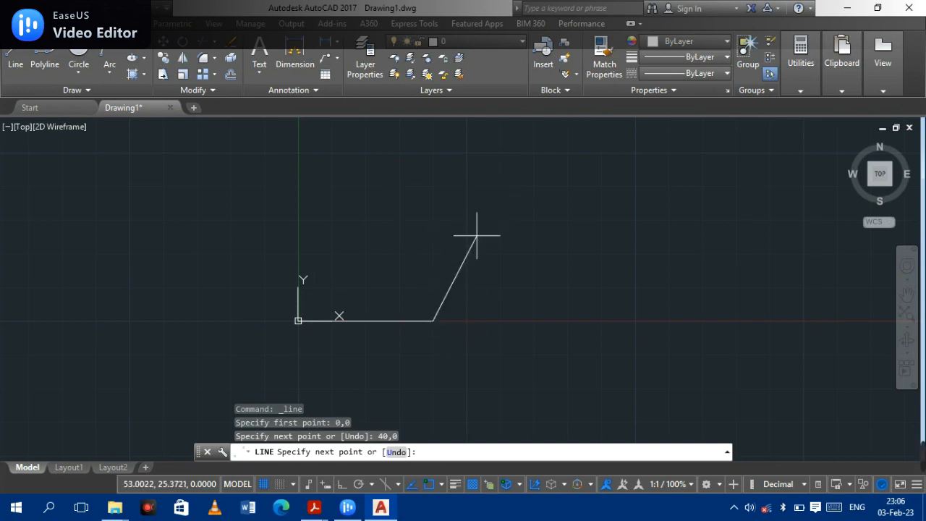
{"action": "type", "text": "40,10"}
{"action": "key", "text": "Return"}
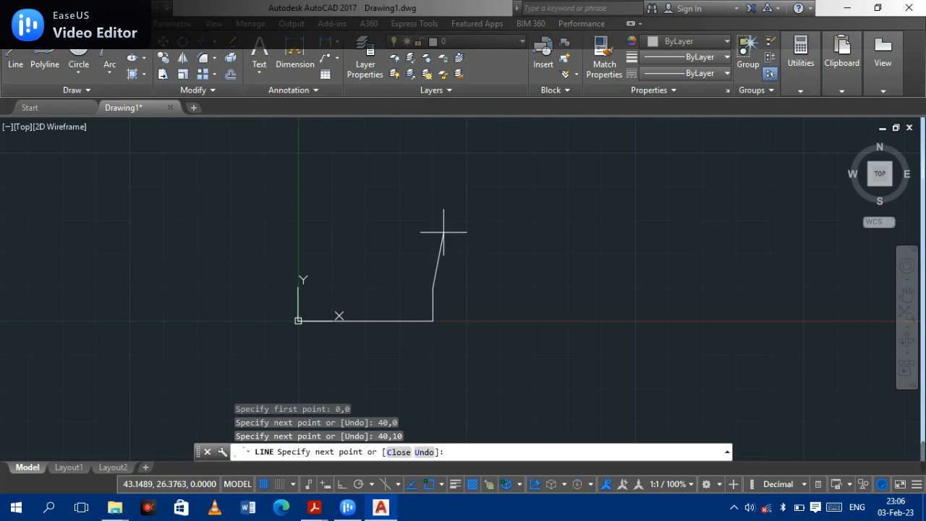
Step: Continue the line outline from 40,10 through 30,10 and 30,30 to the apex at 20,50
{"action": "type", "text": "30,10"}
{"action": "key", "text": "Return"}
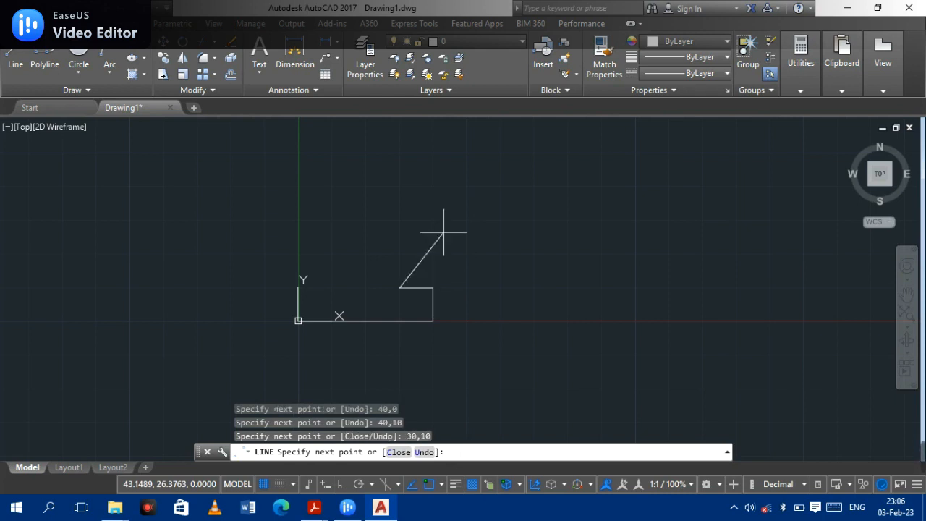
{"action": "type", "text": "30,30"}
{"action": "key", "text": "Return"}
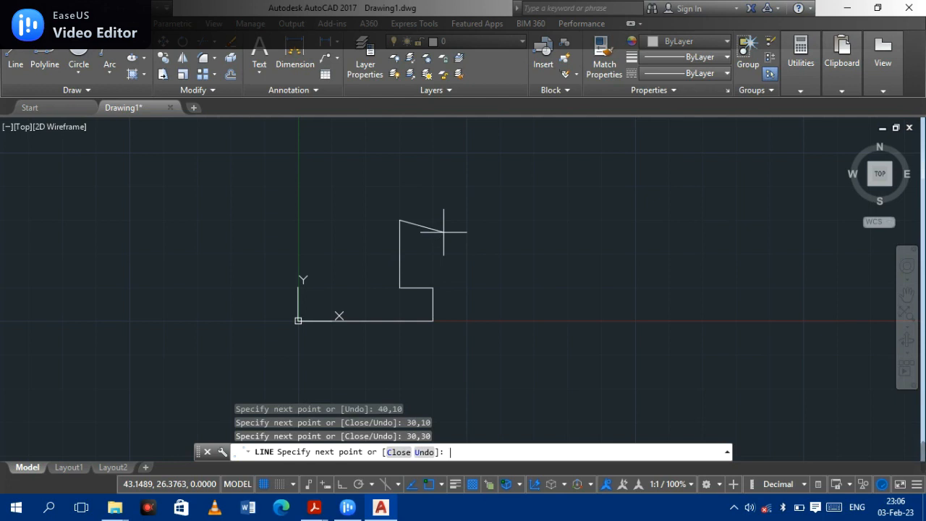
{"action": "type", "text": "20,50"}
{"action": "key", "text": "Return"}
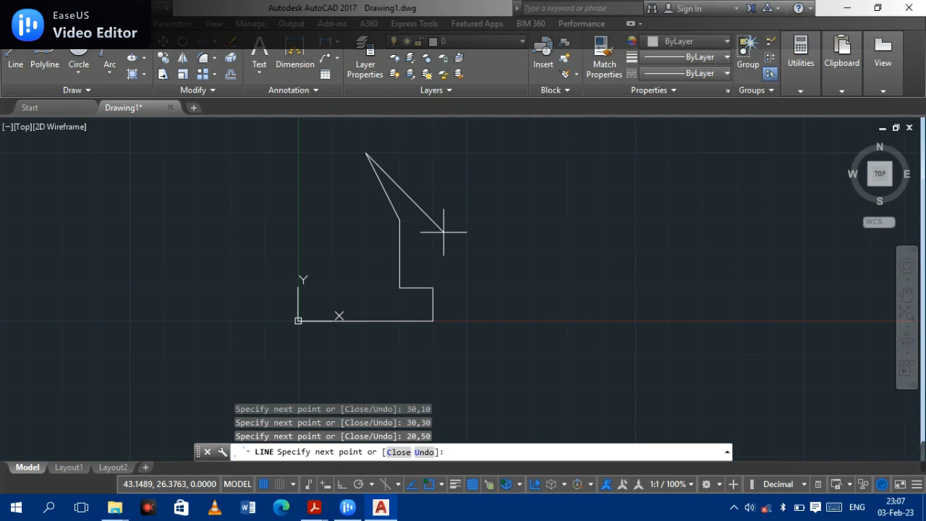
Step: Complete the outline from the apex through 10,30, 10,10 and 0,10 back to 0,0 and finish the Line command
{"action": "type", "text": "10,30"}
{"action": "key", "text": "Return"}
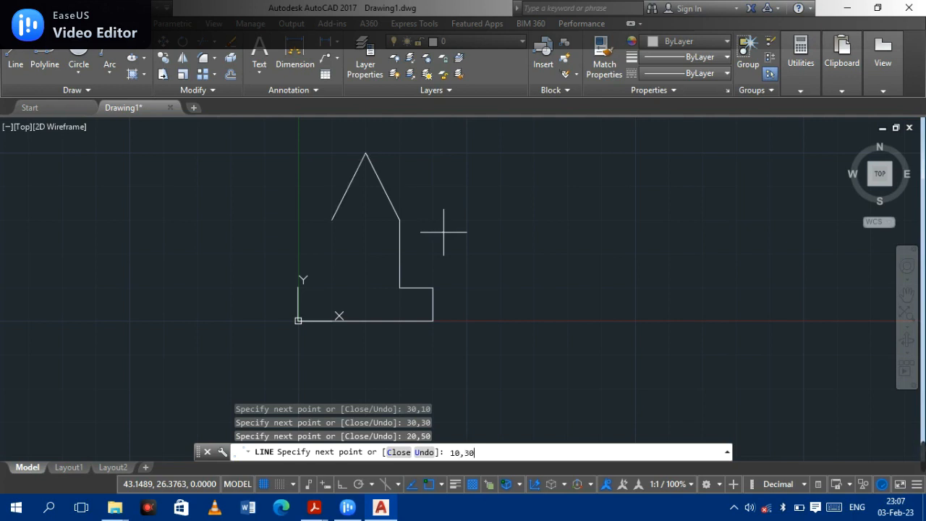
{"action": "type", "text": "10,10"}
{"action": "key", "text": "Return"}
{"action": "key", "text": "Return"}
{"action": "type", "text": "0,1"}
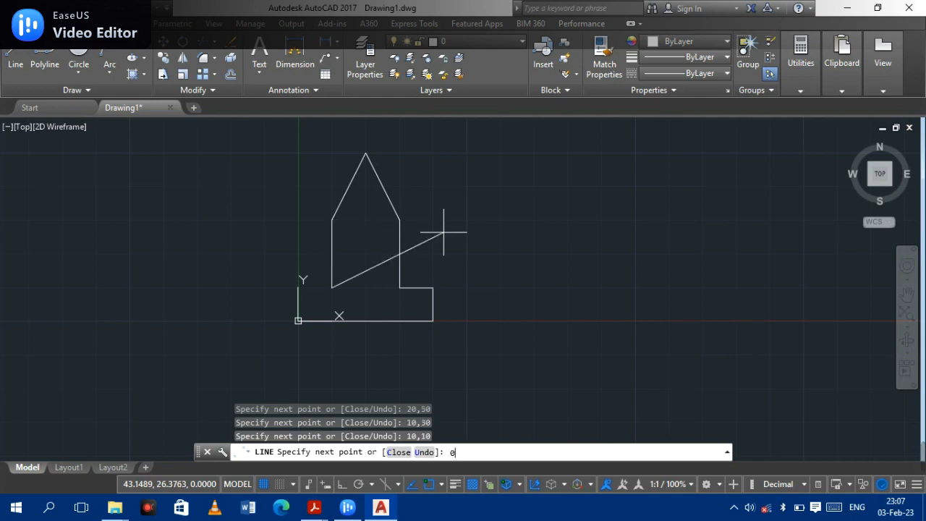
{"action": "type", "text": "0"}
{"action": "key", "text": "Return"}
{"action": "type", "text": "0,0"}
{"action": "key", "text": "Return"}
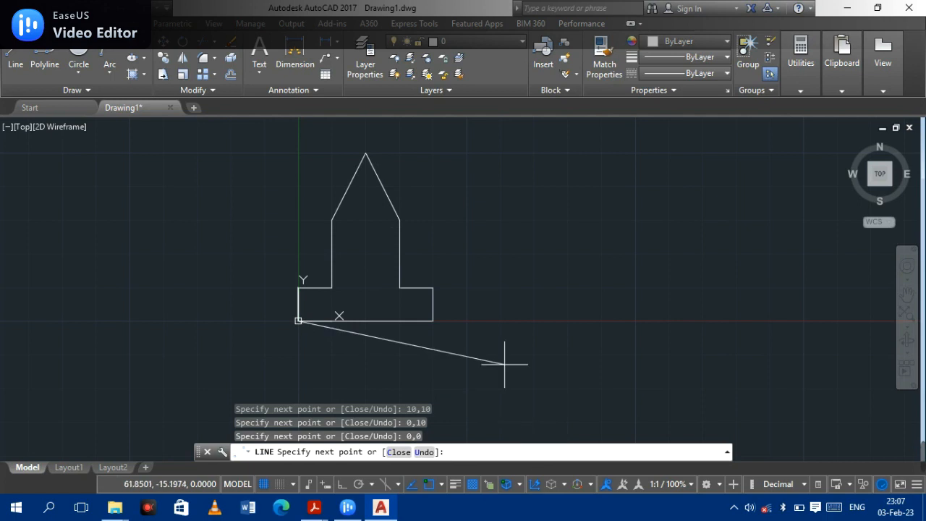
{"action": "key", "text": "Return"}
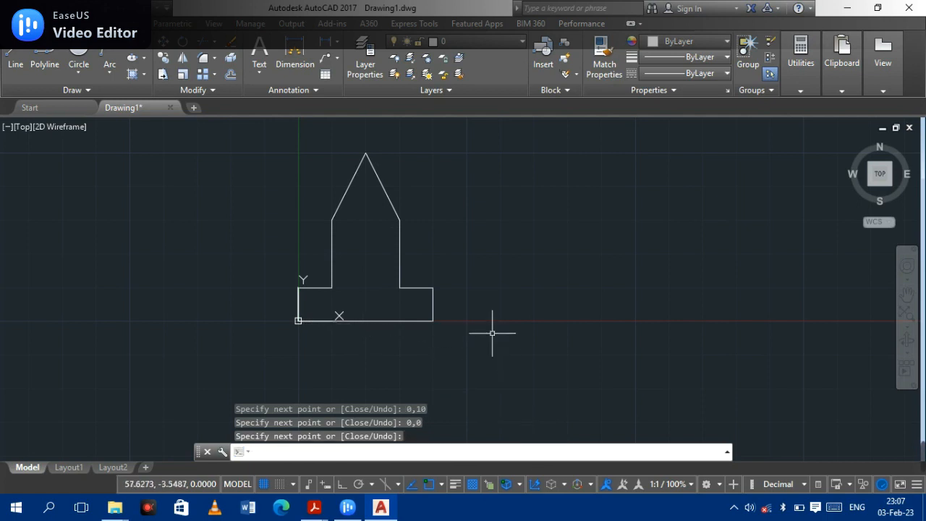
Step: Examine the finished outline's corners and apex, comparing their positions with the absolute coordinates used to draw it
{"action": "scroll", "coordinate": [384, 289], "scroll_direction": "up", "scroll_amount": 7}
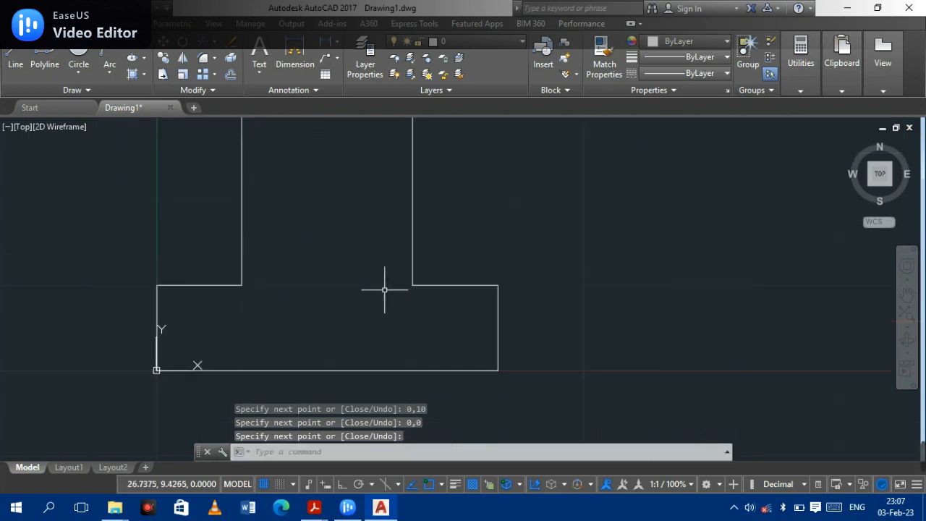
{"action": "scroll", "coordinate": [385, 297], "scroll_direction": "down", "scroll_amount": 5}
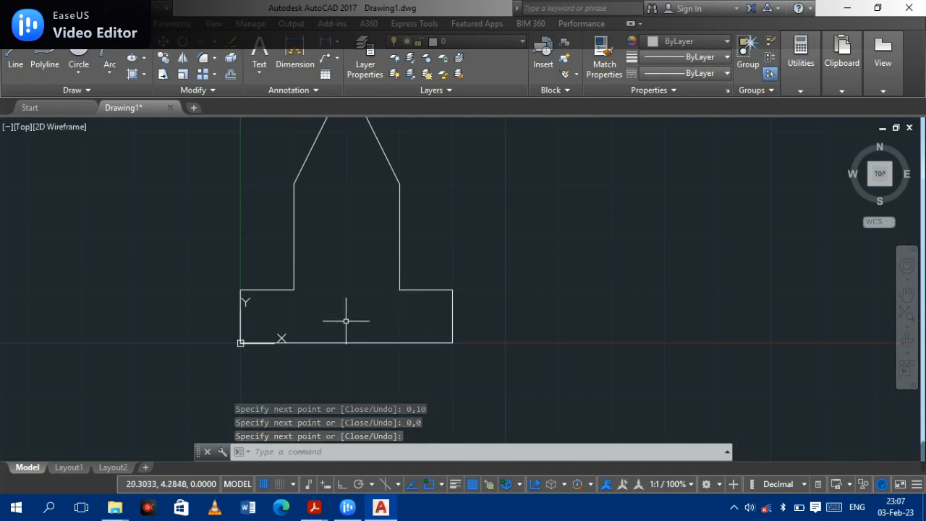
{"action": "scroll", "coordinate": [242, 340], "scroll_direction": "up", "scroll_amount": 4}
{"action": "scroll", "coordinate": [239, 339], "scroll_direction": "up", "scroll_amount": 2}
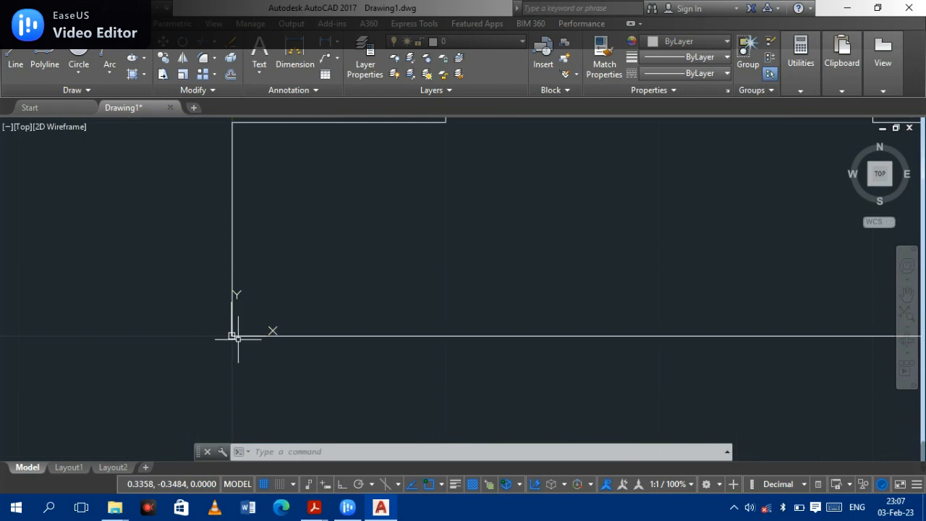
{"action": "scroll", "coordinate": [358, 346], "scroll_direction": "down", "scroll_amount": 2}
{"action": "scroll", "coordinate": [358, 346], "scroll_direction": "down", "scroll_amount": 2}
{"action": "middle_click_drag", "start_coordinate": [440, 338], "coordinate": [155, 341]}
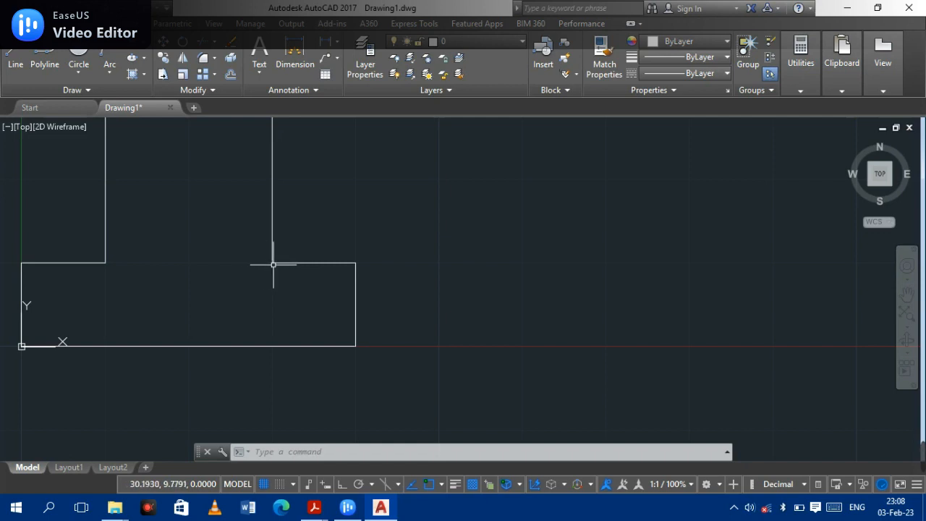
{"action": "scroll", "coordinate": [274, 265], "scroll_direction": "down", "scroll_amount": 4}
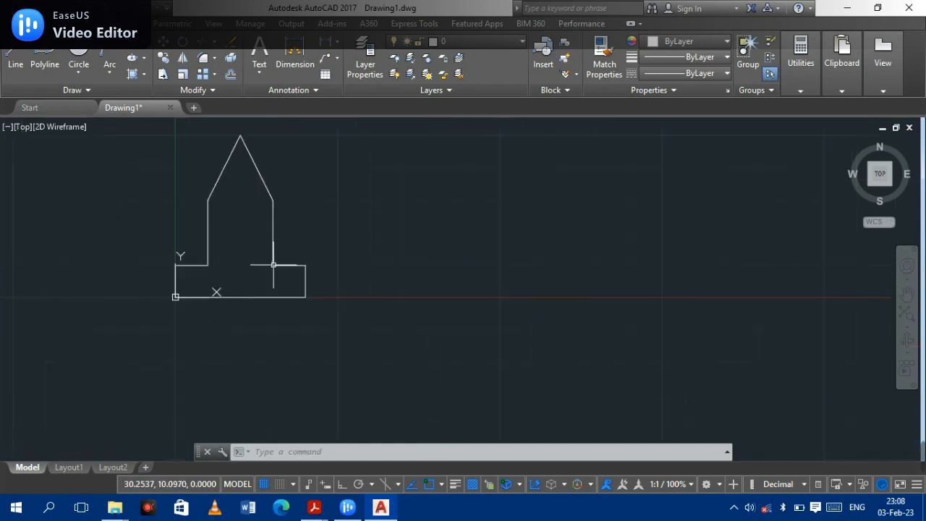
{"action": "scroll", "coordinate": [265, 282], "scroll_direction": "up", "scroll_amount": 4}
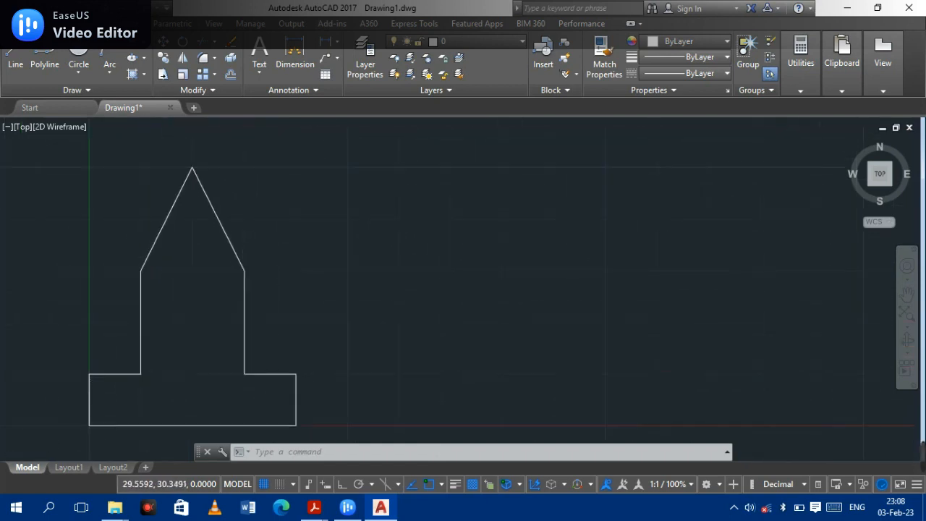
{"action": "scroll", "coordinate": [242, 376], "scroll_direction": "down", "scroll_amount": 2}
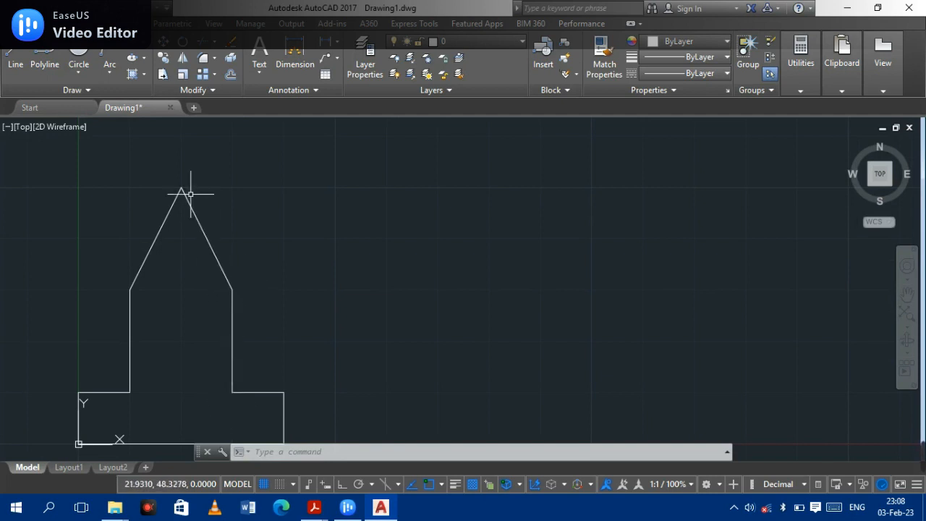
{"action": "scroll", "coordinate": [208, 338], "scroll_direction": "down", "scroll_amount": 4}
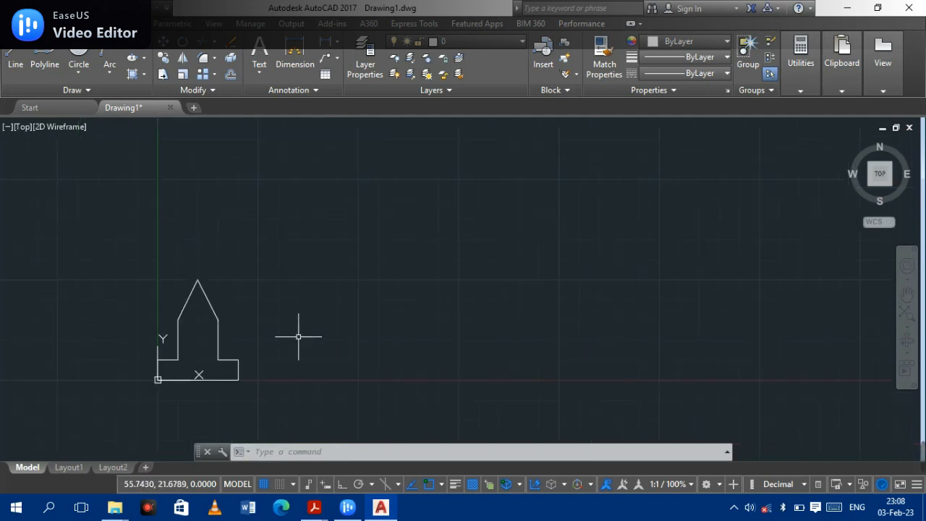
{"action": "mouse_move", "coordinate": [302, 337]}
{"action": "middle_mouse_down"}
{"action": "mouse_move", "coordinate": [171, 275]}
{"action": "mouse_move", "coordinate": [411, 290]}
{"action": "middle_mouse_up"}
{"action": "scroll", "coordinate": [178, 285], "scroll_direction": "up", "scroll_amount": 2}
{"action": "scroll", "coordinate": [209, 289], "scroll_direction": "down", "scroll_amount": 2}
{"action": "scroll", "coordinate": [307, 301], "scroll_direction": "up", "scroll_amount": 4}
{"action": "scroll", "coordinate": [385, 236], "scroll_direction": "down", "scroll_amount": 2}
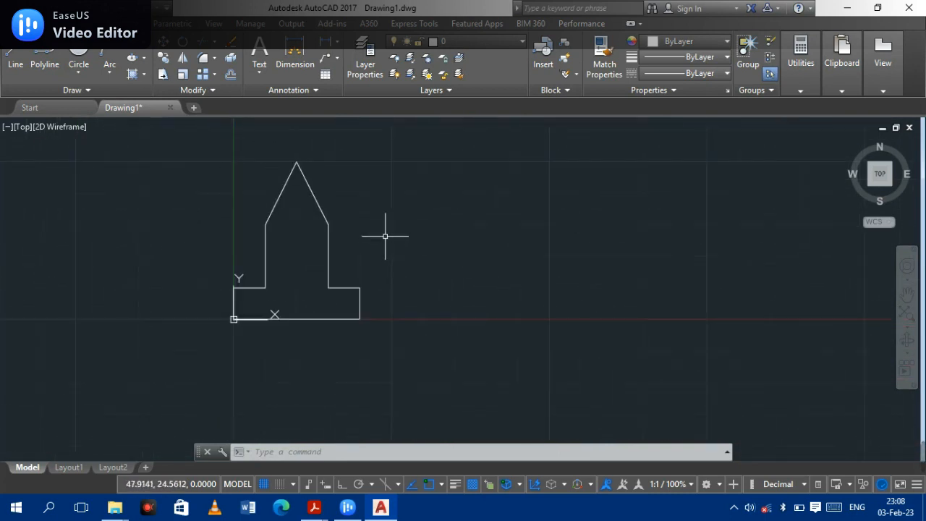
Step: Erase the entire pointed outline and turn Dynamic Input back on
{"action": "left_click", "coordinate": [406, 351]}
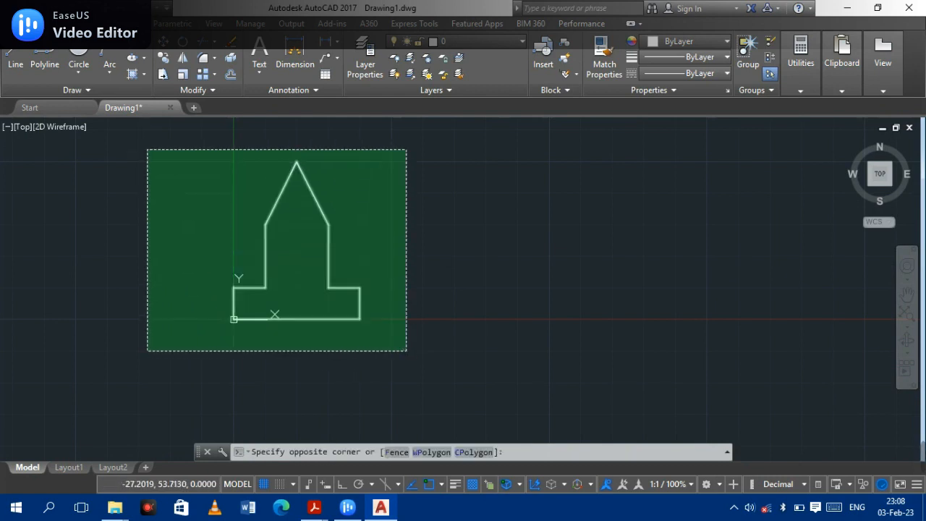
{"action": "left_click", "coordinate": [147, 149]}
{"action": "key", "text": "Delete"}
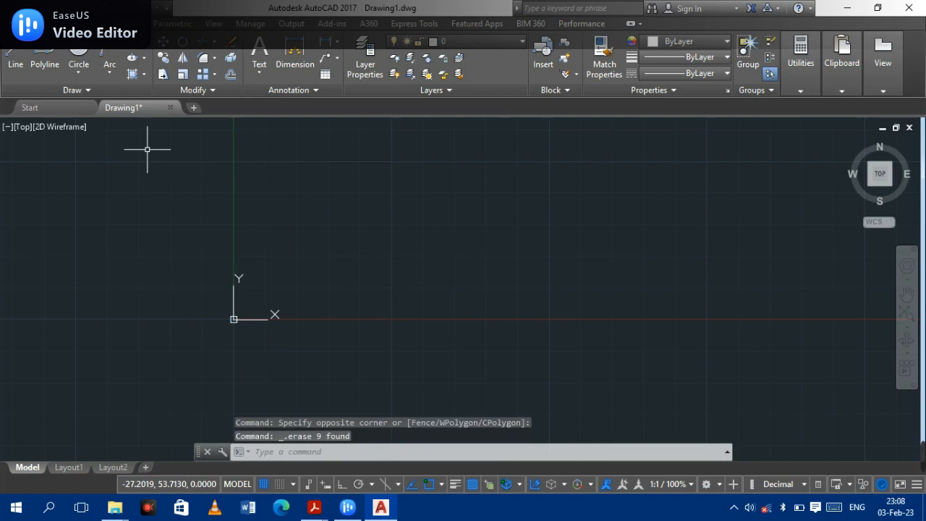
{"action": "left_click", "coordinate": [326, 489]}
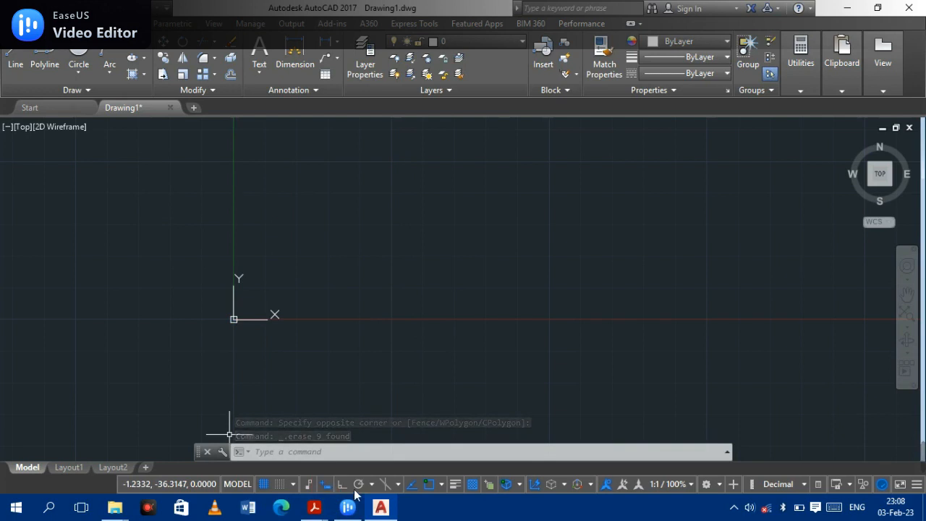
Step: Draw a line from 0,0 to 40,0, entering both points' X and Y values through Dynamic Input
{"action": "left_click", "coordinate": [12, 59]}
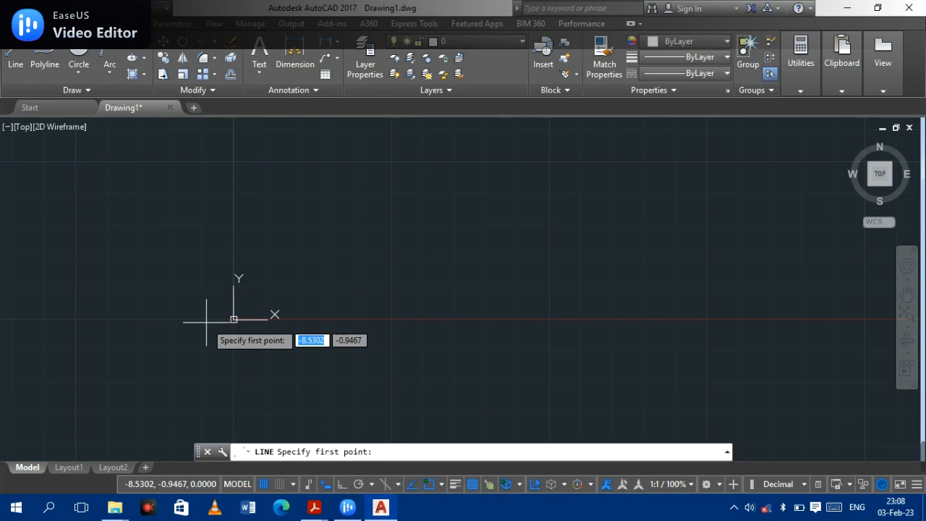
{"action": "type", "text": "0"}
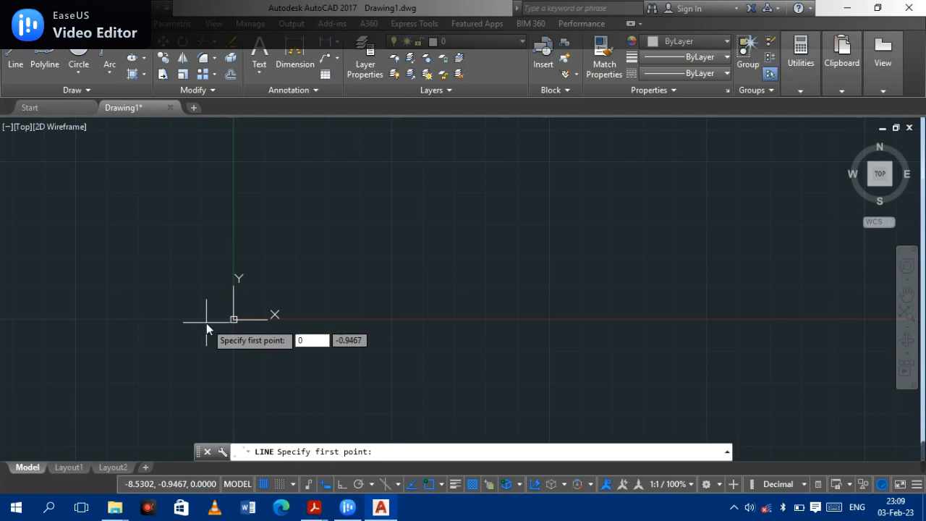
{"action": "key", "text": "Tab"}
{"action": "type", "text": "0"}
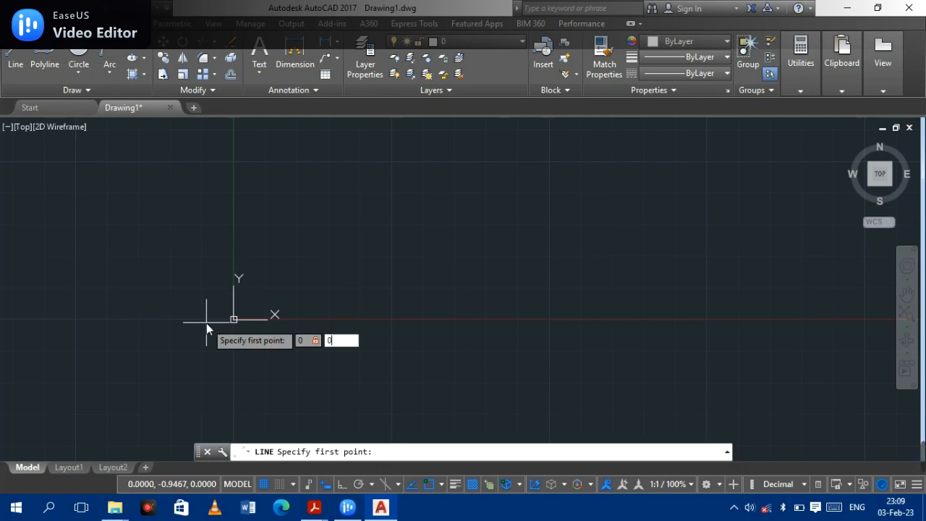
{"action": "key", "text": "Return"}
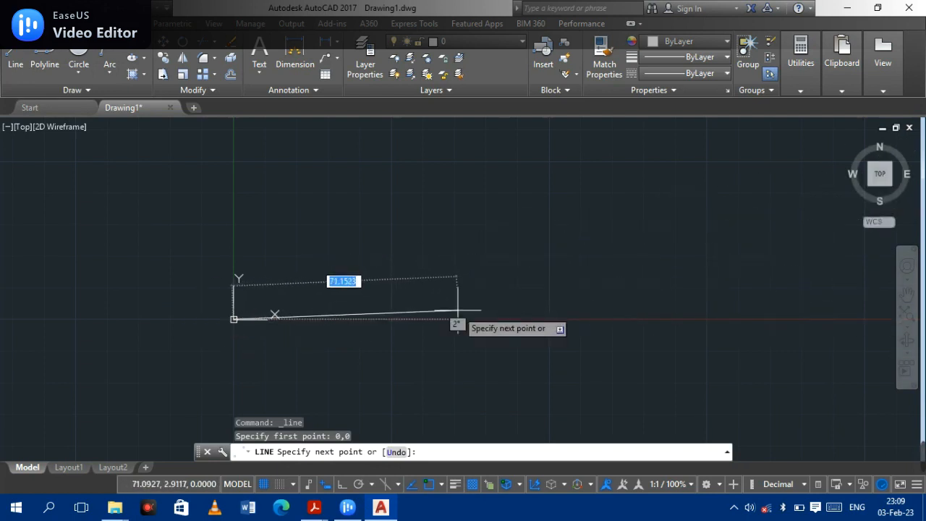
{"action": "type", "text": "40"}
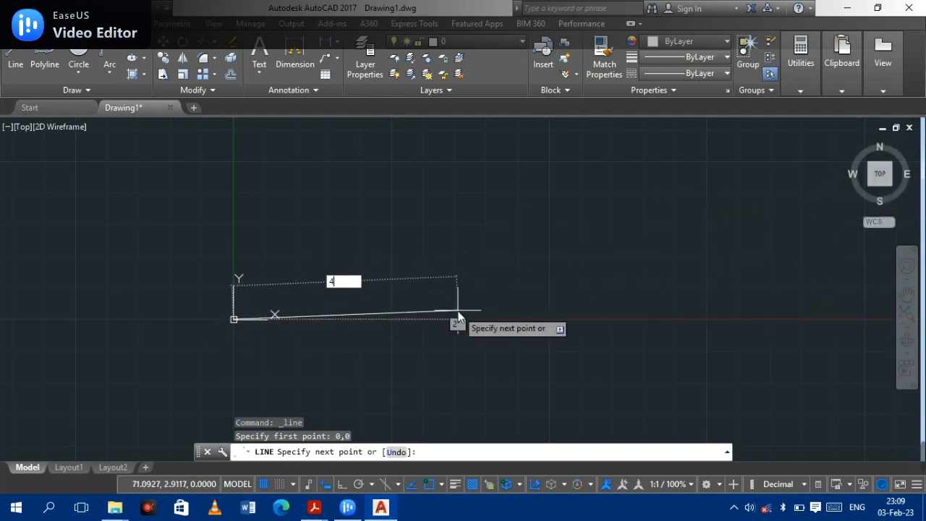
{"action": "key", "text": "Tab"}
{"action": "type", "text": "0"}
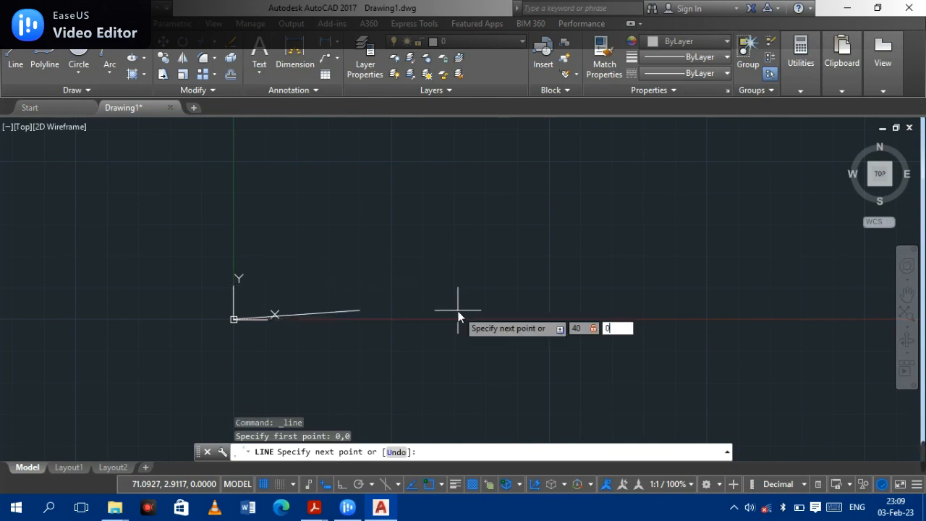
{"action": "key", "text": "Return"}
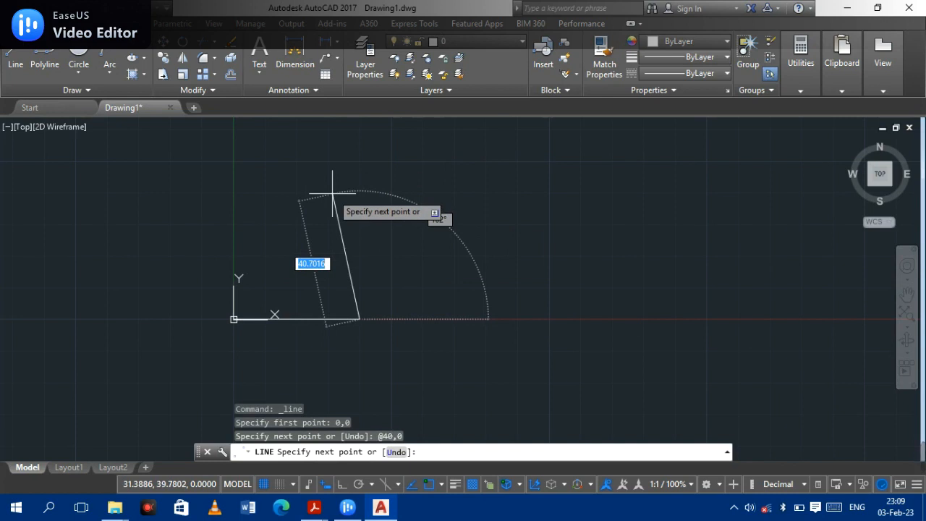
Step: Try to continue the line from its 40,0 end with the Dynamic Input values 40,10, and undo that segment
{"action": "type", "text": "40"}
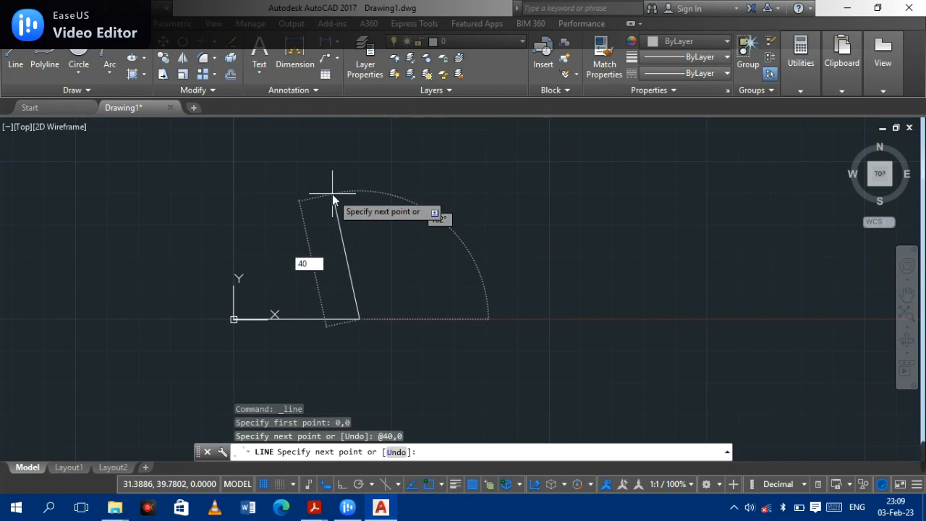
{"action": "key", "text": "Tab"}
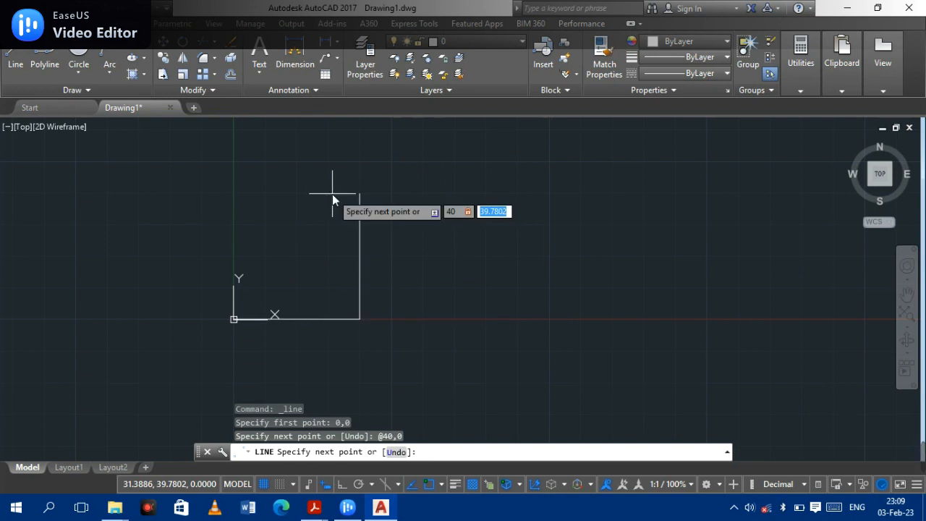
{"action": "type", "text": "10"}
{"action": "key", "text": "Return"}
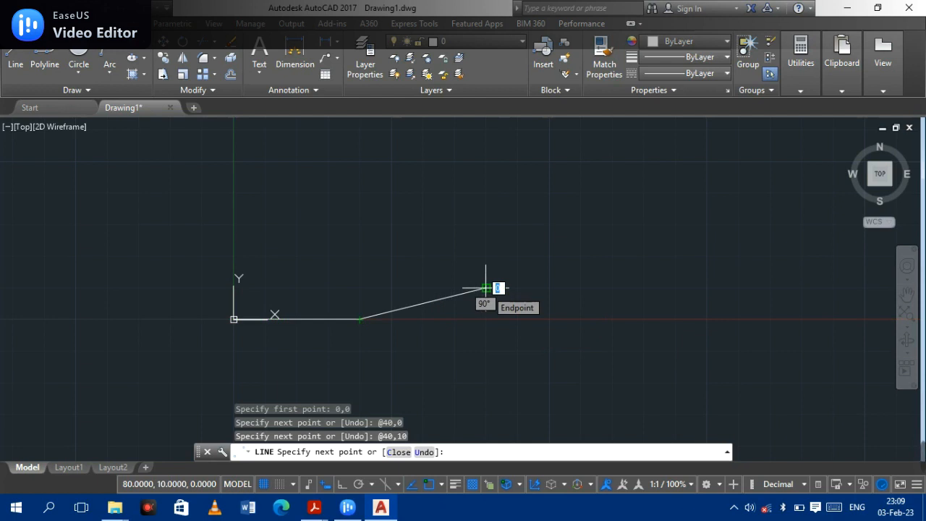
{"action": "key", "text": "ctrl+z"}
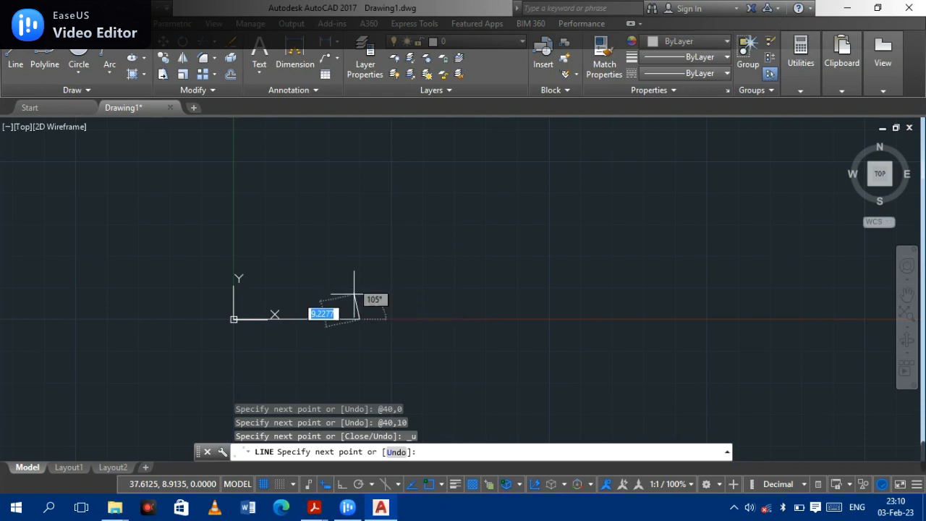
{"action": "mouse_move", "coordinate": [922, 452]}
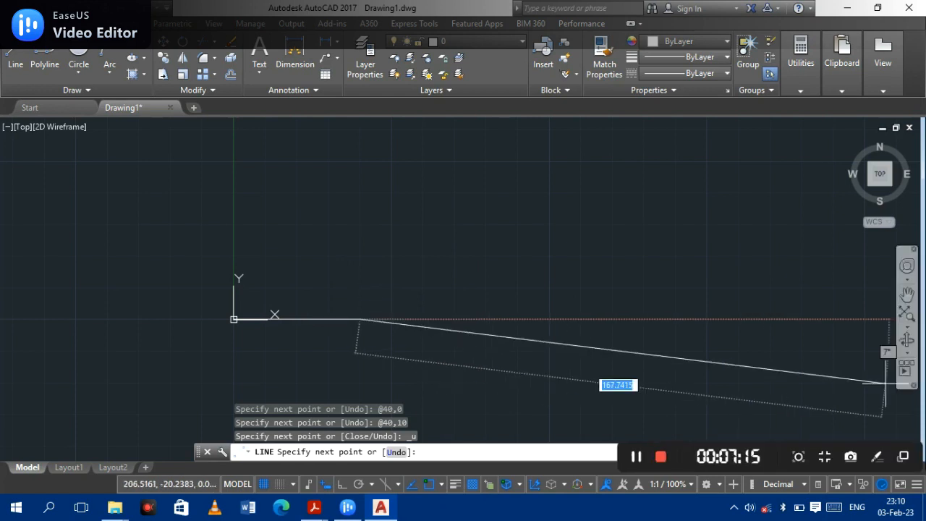
{"action": "left_click", "coordinate": [661, 457]}
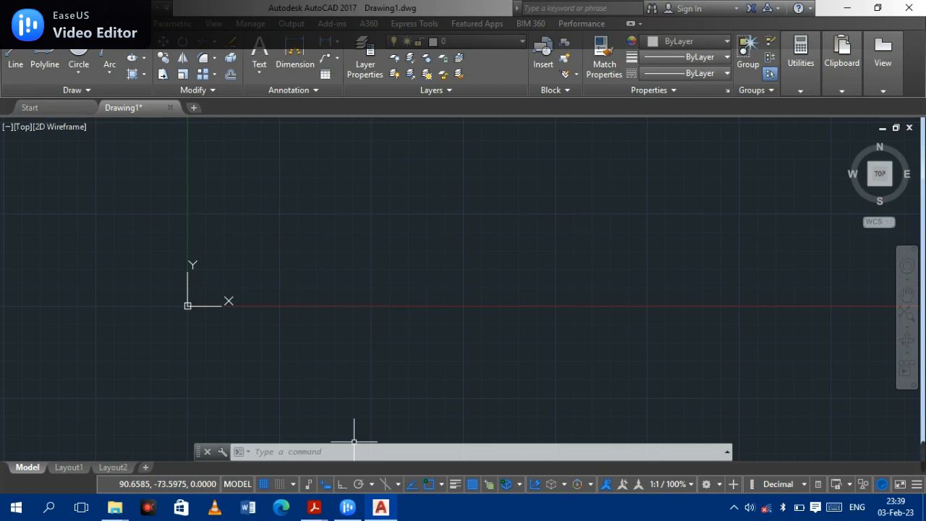
{"action": "left_click", "coordinate": [14, 64]}
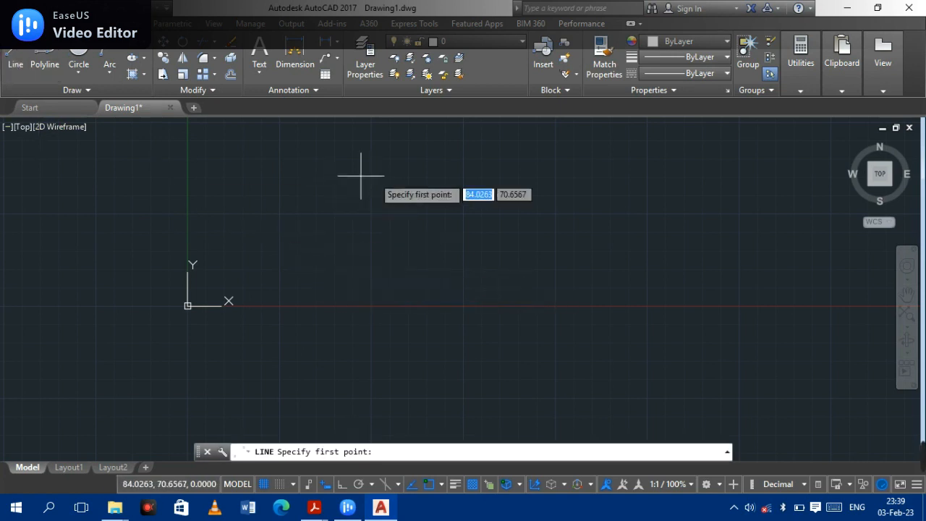
{"action": "middle_click_drag", "start_coordinate": [459, 250], "coordinate": [480, 236]}
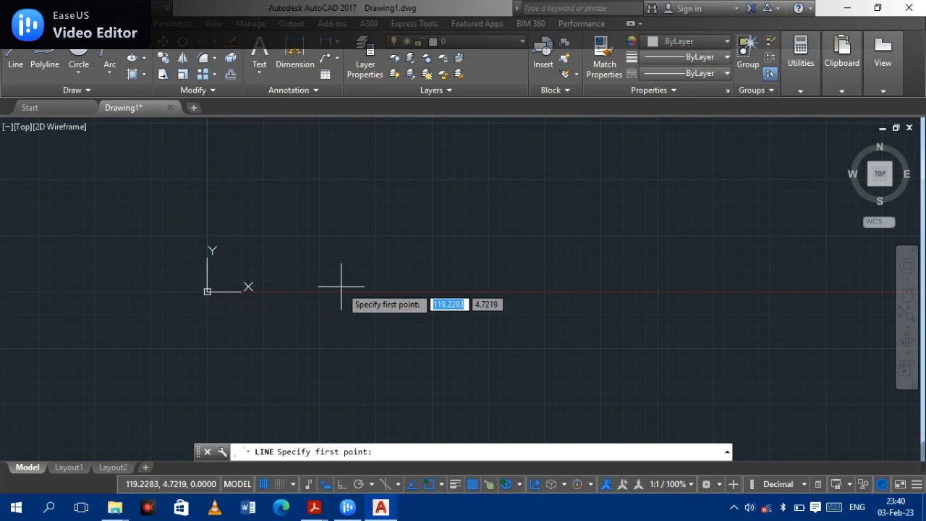
{"action": "scroll", "coordinate": [331, 235], "scroll_direction": "down", "scroll_amount": 15}
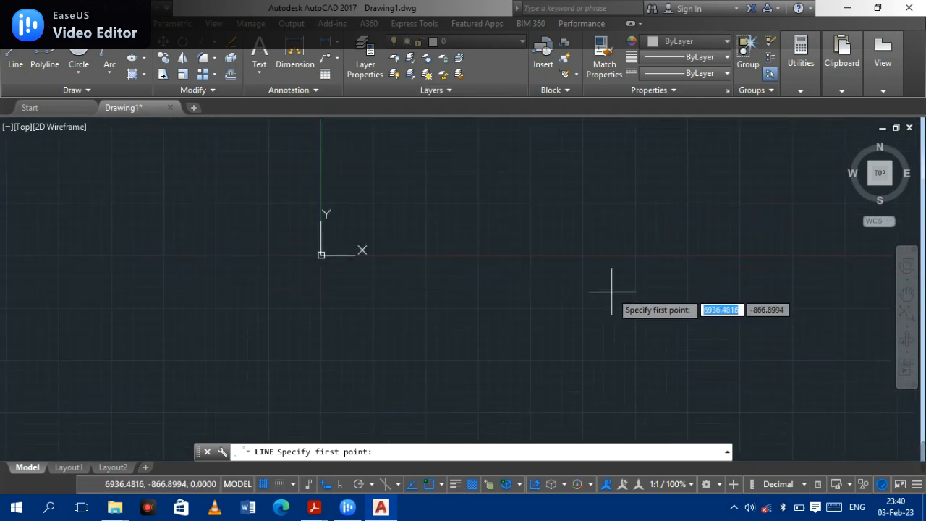
{"action": "scroll", "coordinate": [495, 341], "scroll_direction": "up", "scroll_amount": 7}
{"action": "middle_click_drag", "start_coordinate": [364, 320], "coordinate": [423, 303]}
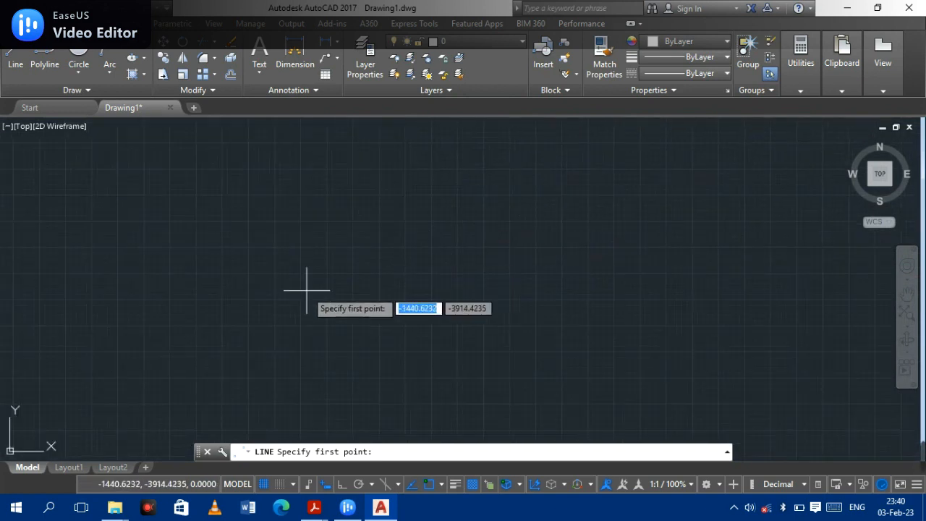
{"action": "scroll", "coordinate": [320, 276], "scroll_direction": "up", "scroll_amount": 2}
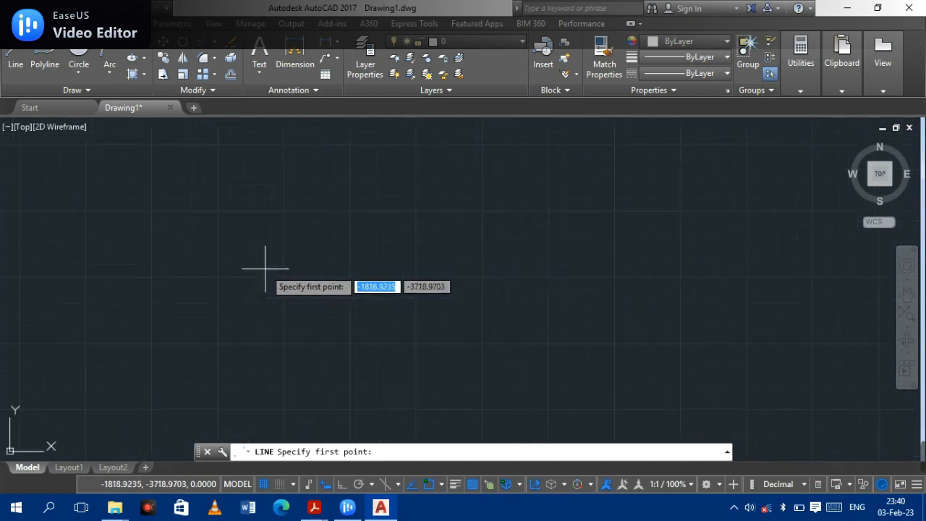
{"action": "scroll", "coordinate": [270, 254], "scroll_direction": "up", "scroll_amount": 5}
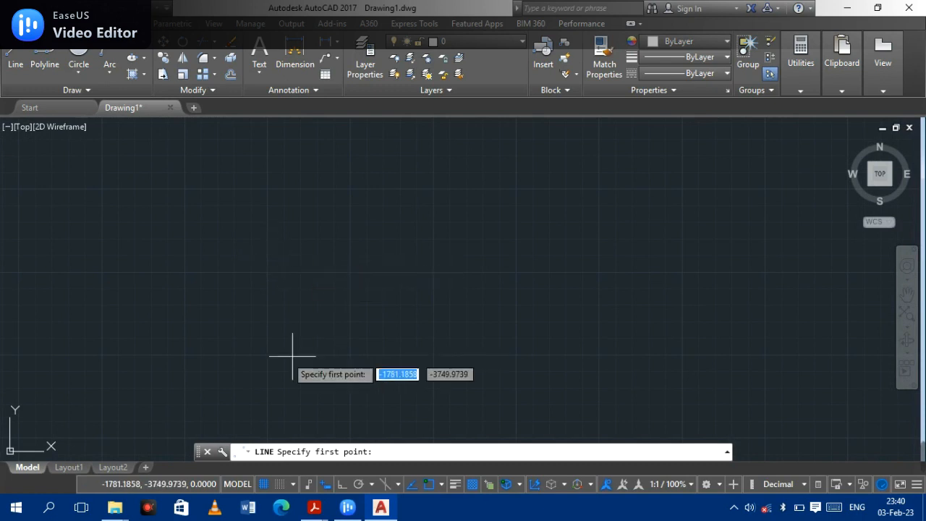
{"action": "left_click", "coordinate": [218, 302]}
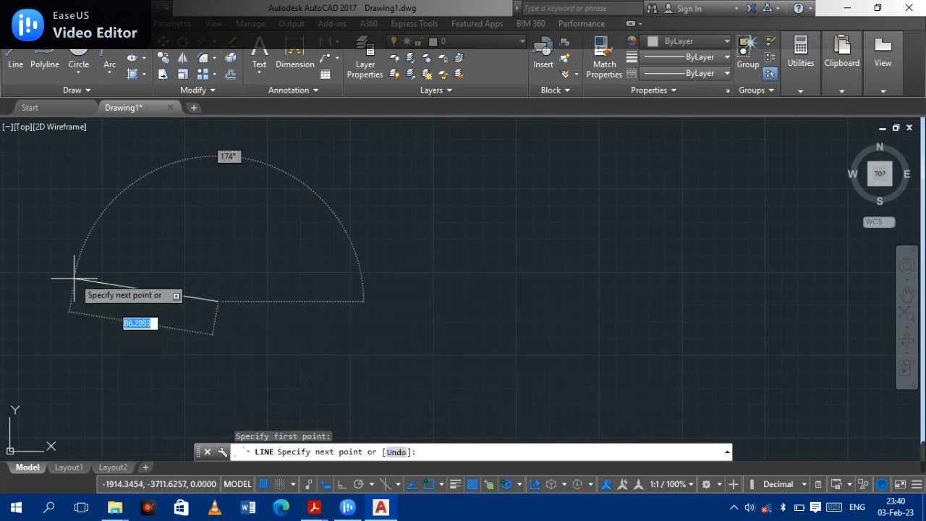
{"action": "key", "text": "Escape"}
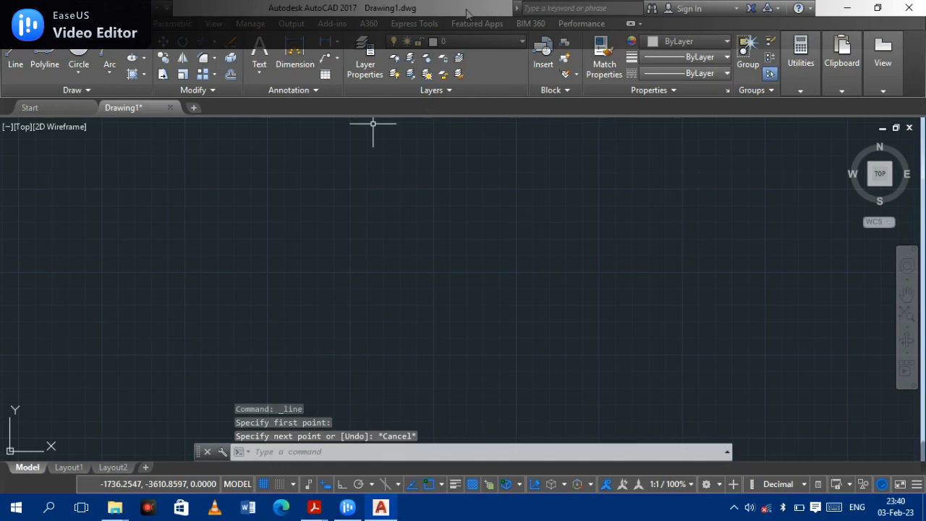
{"action": "left_click", "coordinate": [14, 52]}
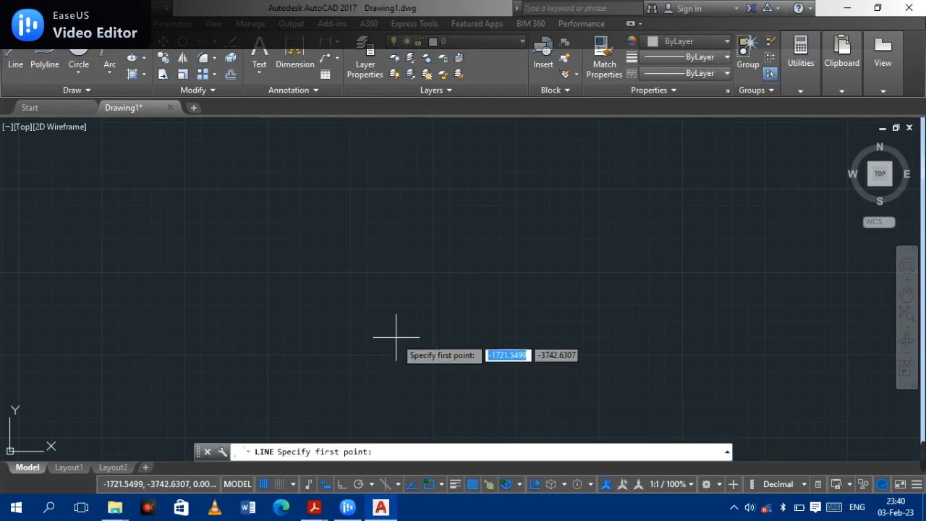
{"action": "left_click", "coordinate": [369, 280]}
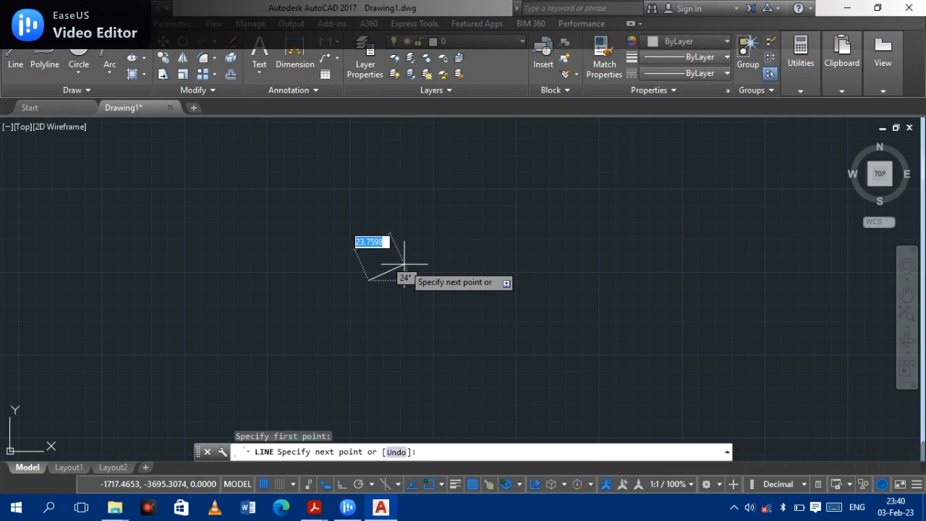
{"action": "key", "text": "F8"}
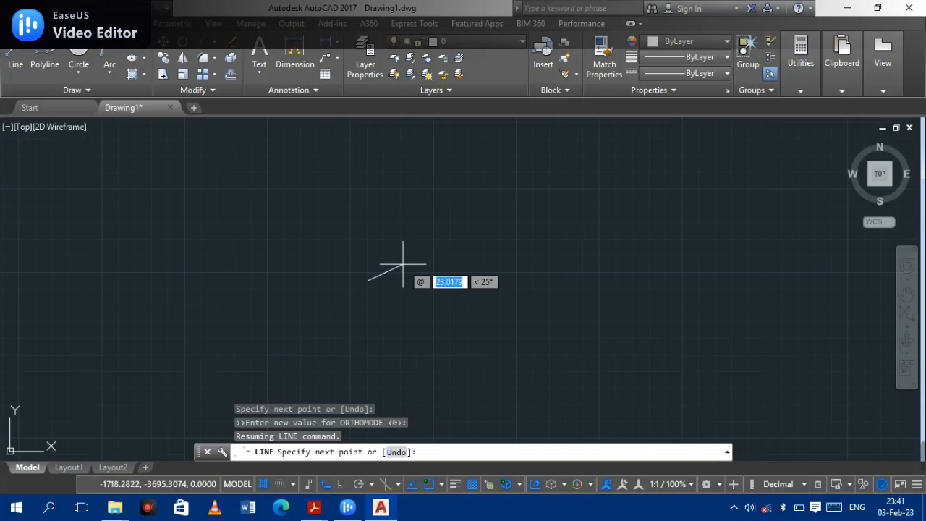
{"action": "type", "text": "50"}
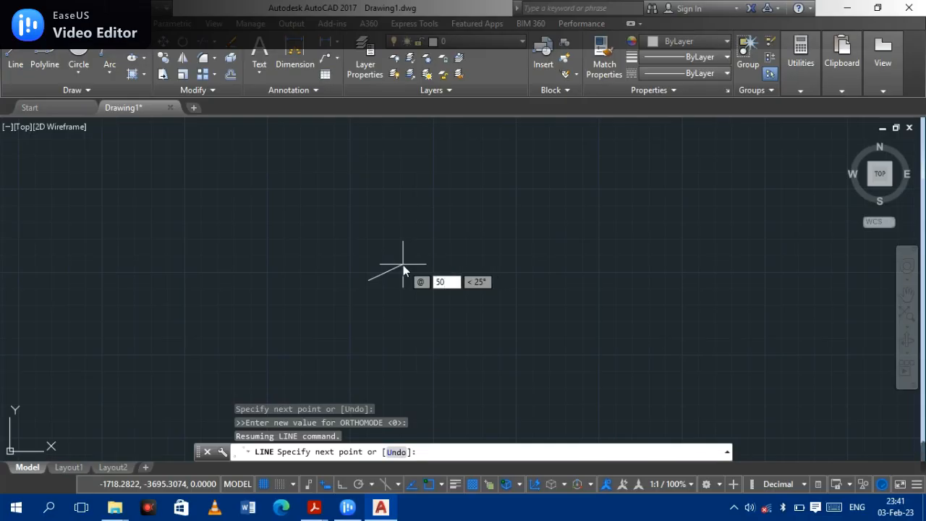
{"action": "key", "text": "Tab"}
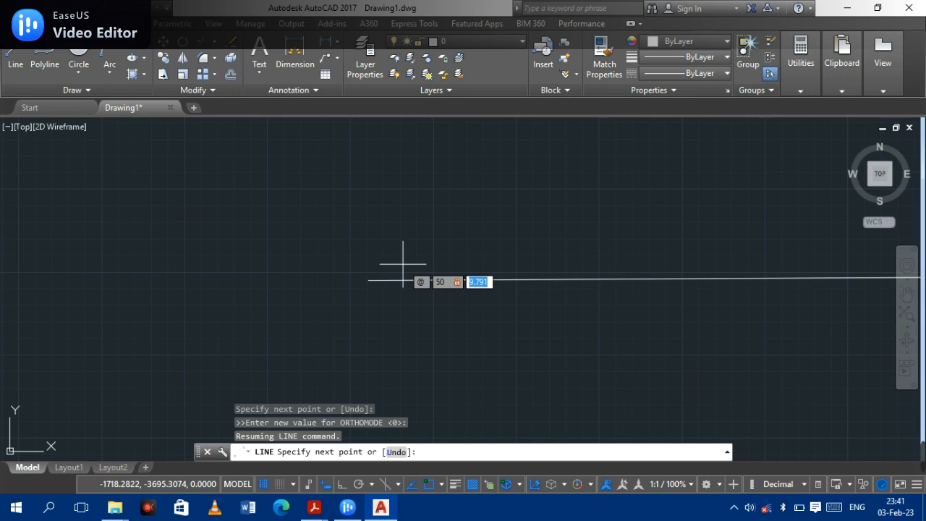
{"action": "type", "text": "0"}
{"action": "key", "text": "Return"}
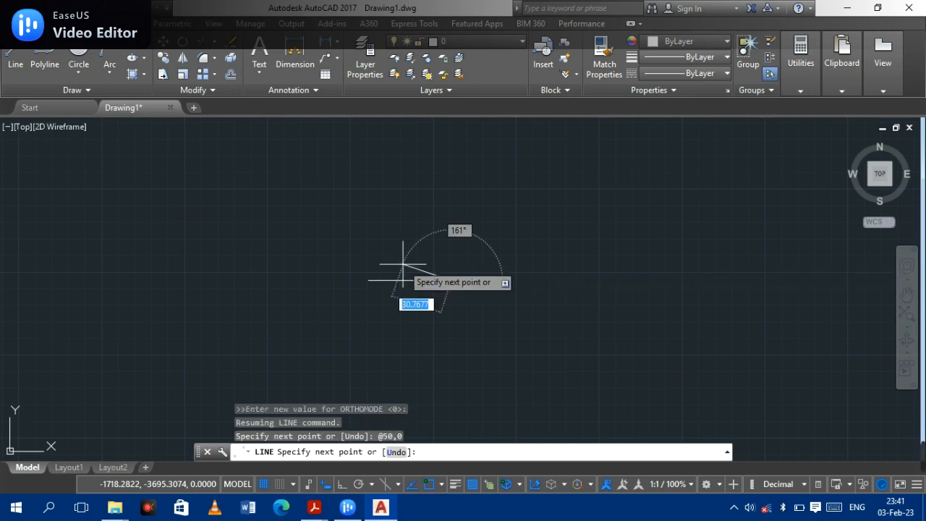
Step: Continue the line with a vertical segment to @0,20 and a horizontal segment back to @-60,0
{"action": "type", "text": "@5"}
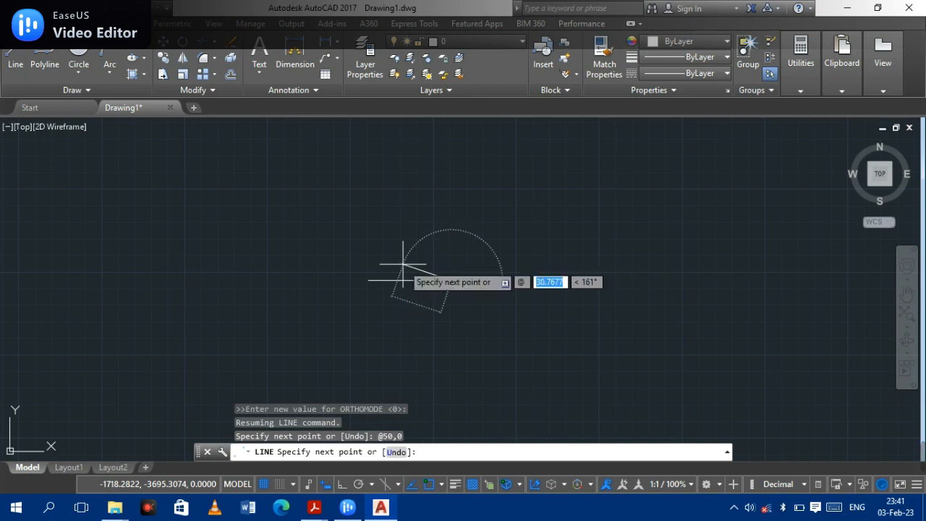
{"action": "type", "text": "0"}
{"action": "key", "text": "Tab"}
{"action": "type", "text": "20"}
{"action": "key", "text": "Return"}
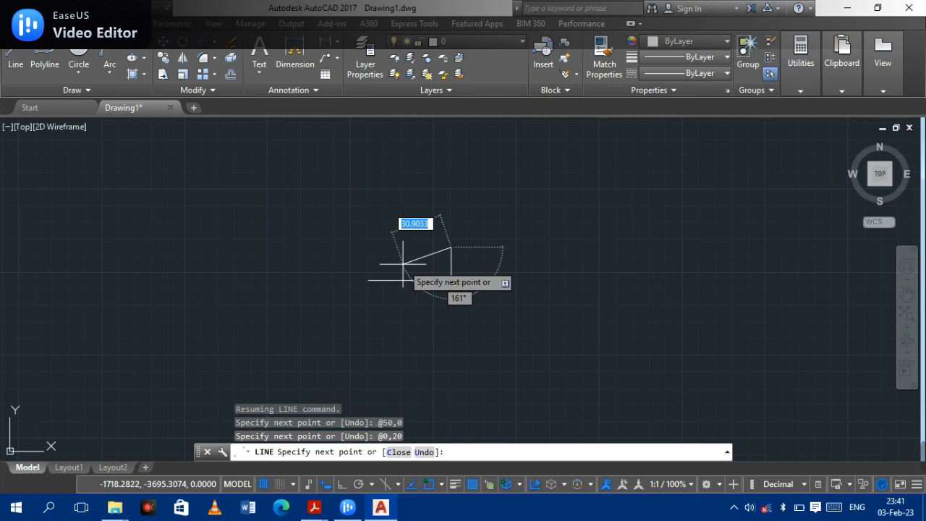
{"action": "type", "text": "@"}
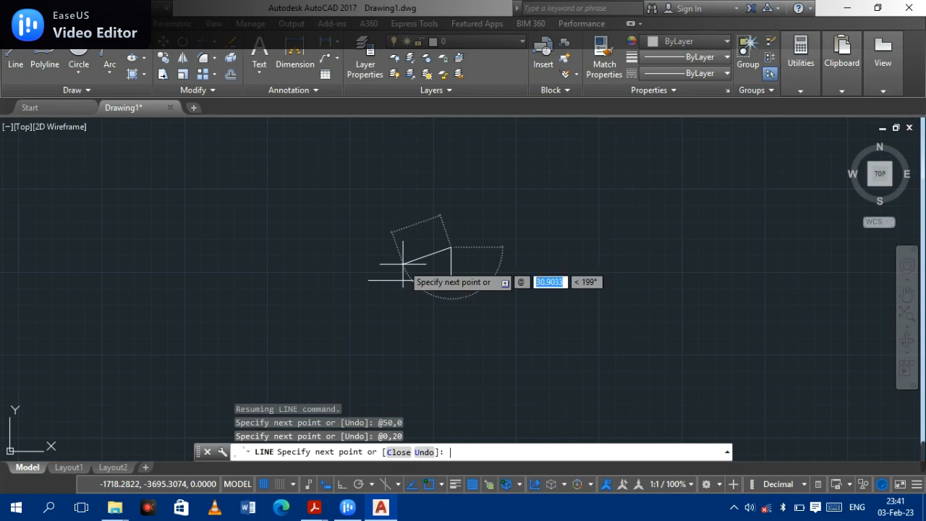
{"action": "type", "text": "-60"}
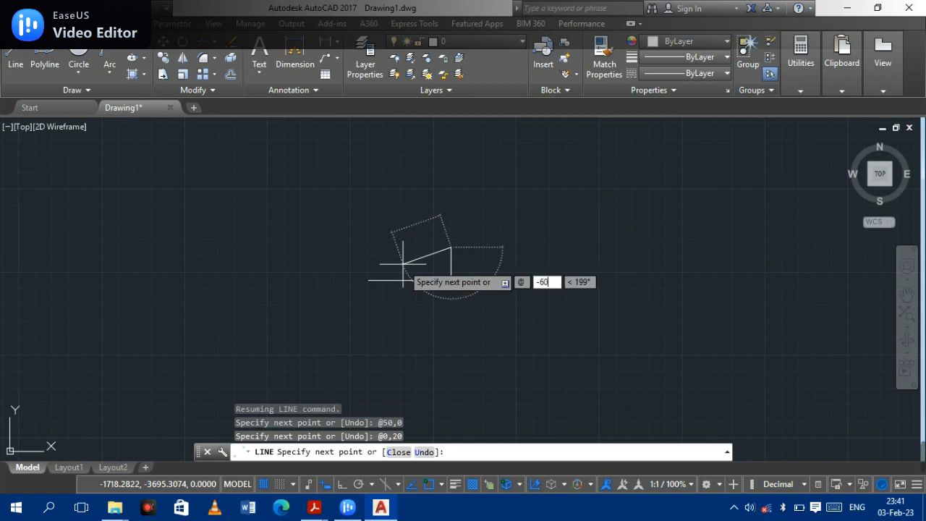
{"action": "type", "text": ",0"}
{"action": "key", "text": "Return"}
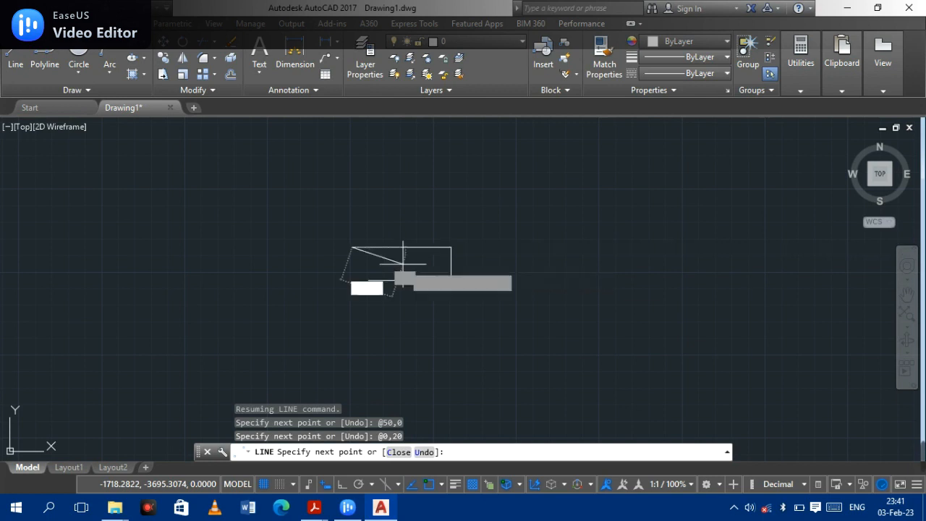
{"action": "type", "text": "@ "}
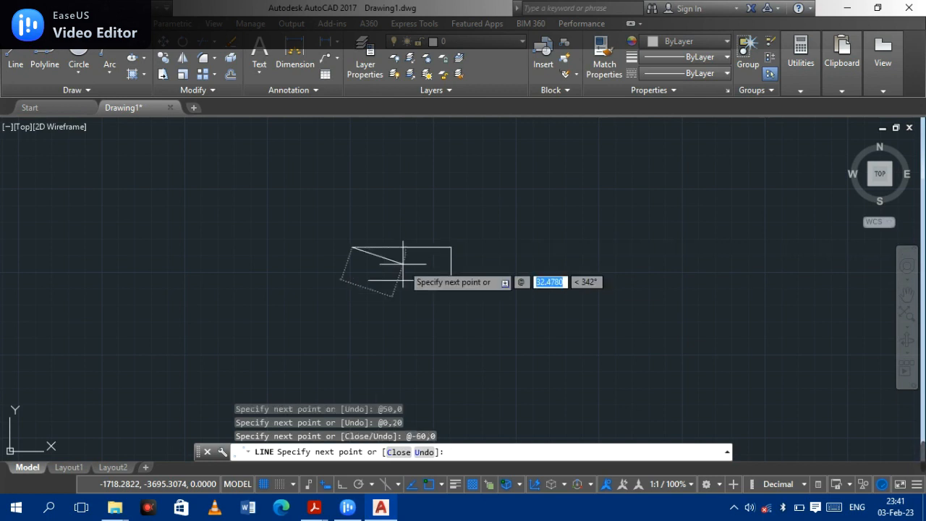
{"action": "type", "text": "80"}
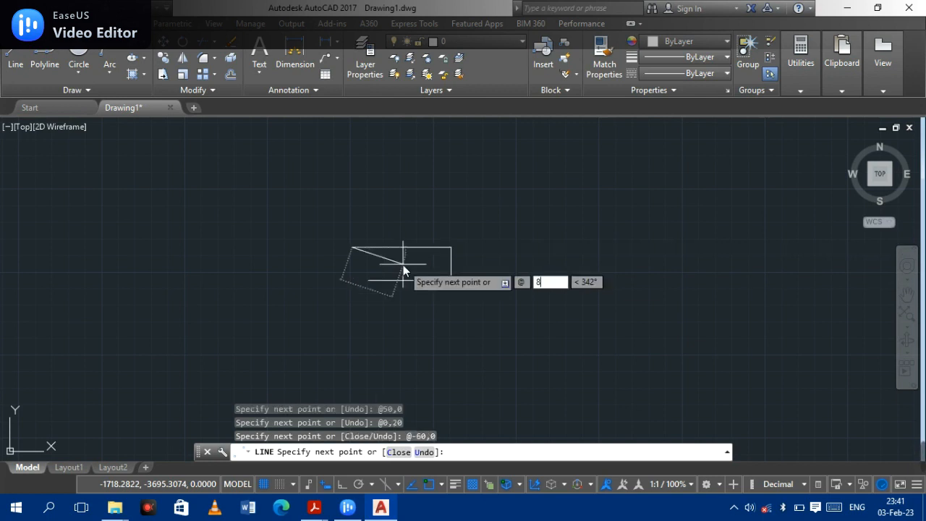
{"action": "key", "text": "Tab"}
{"action": "type", "text": "30"}
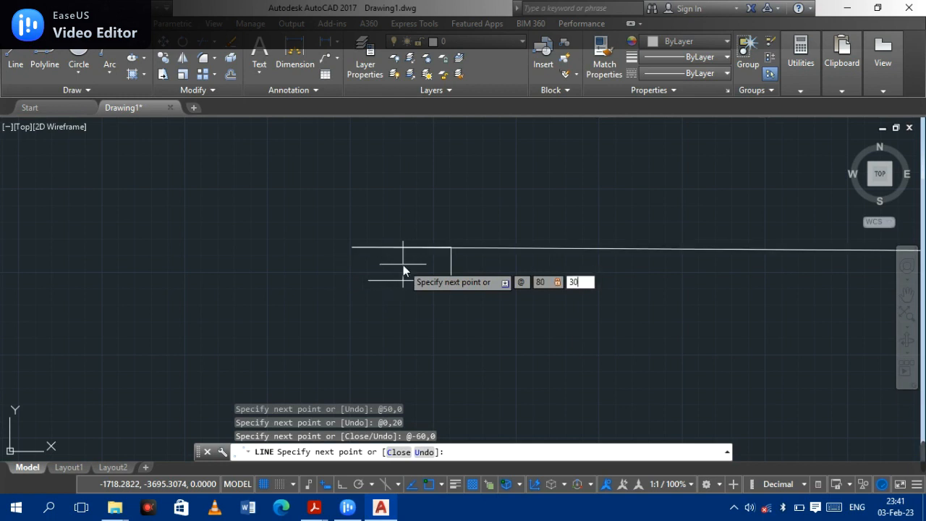
{"action": "key", "text": "Return"}
{"action": "type", "text": "@"}
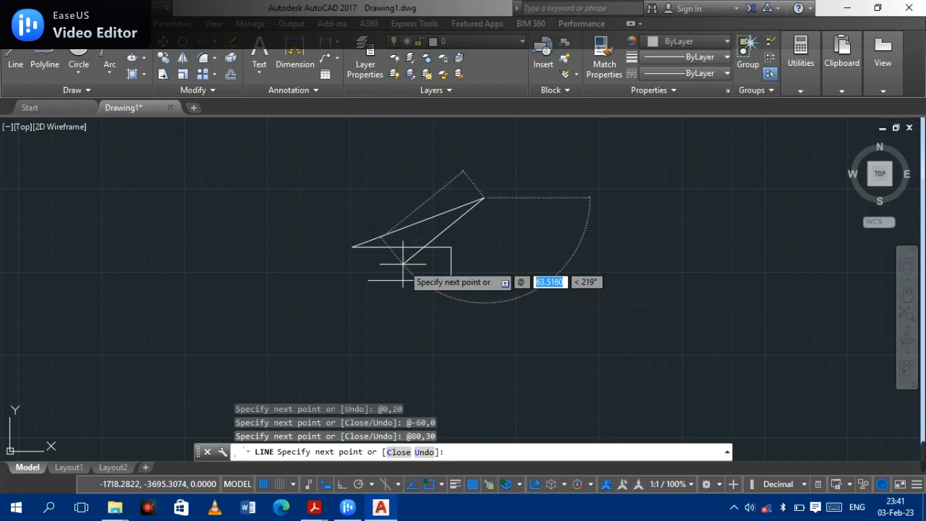
{"action": "type", "text": "80,-40.209"}
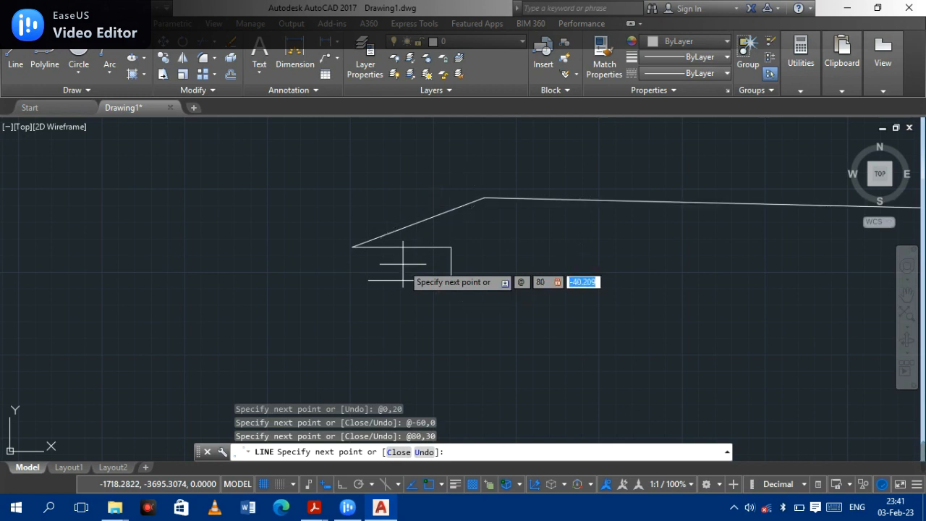
{"action": "type", "text": "-30"}
{"action": "key", "text": "Return"}
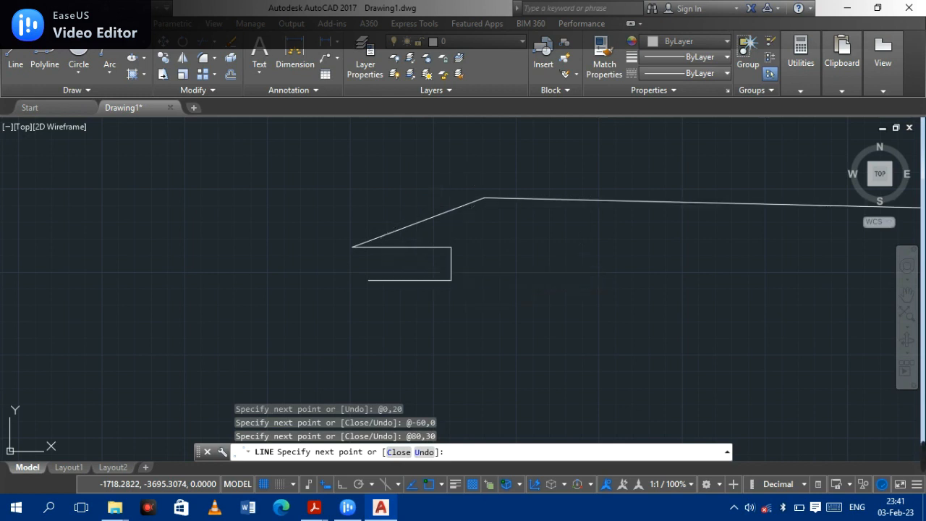
Step: Continue the line with a horizontal segment back to @-60,0 and a vertical segment down to @0,-20
{"action": "type", "text": "@"}
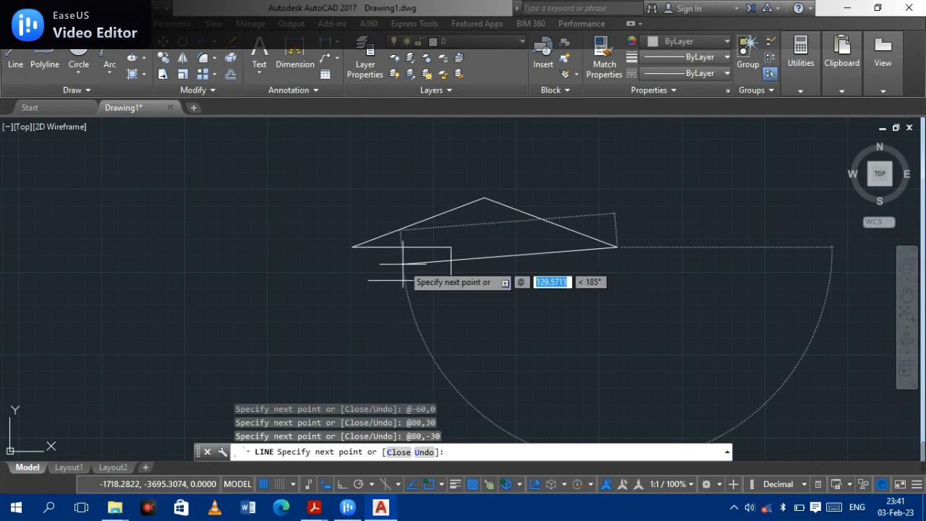
{"action": "type", "text": "-6"}
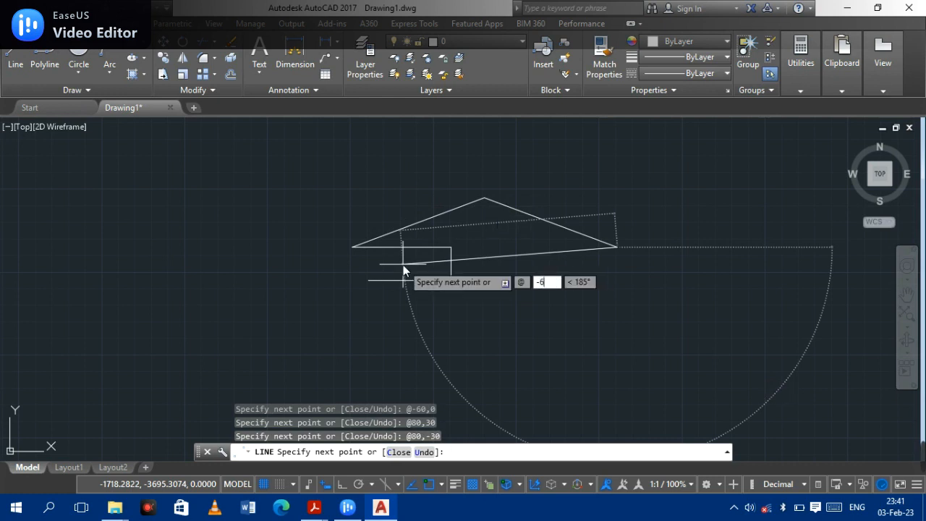
{"action": "type", "text": "0,0"}
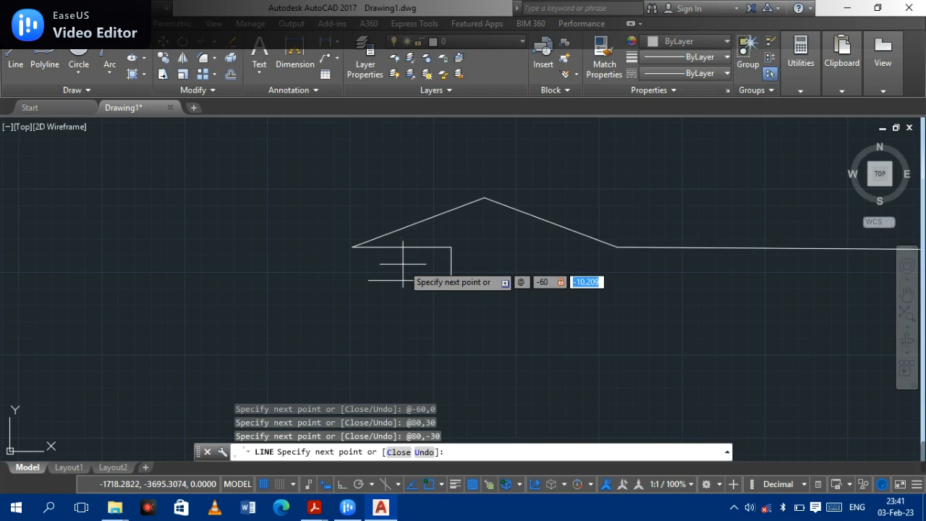
{"action": "key", "text": "Return"}
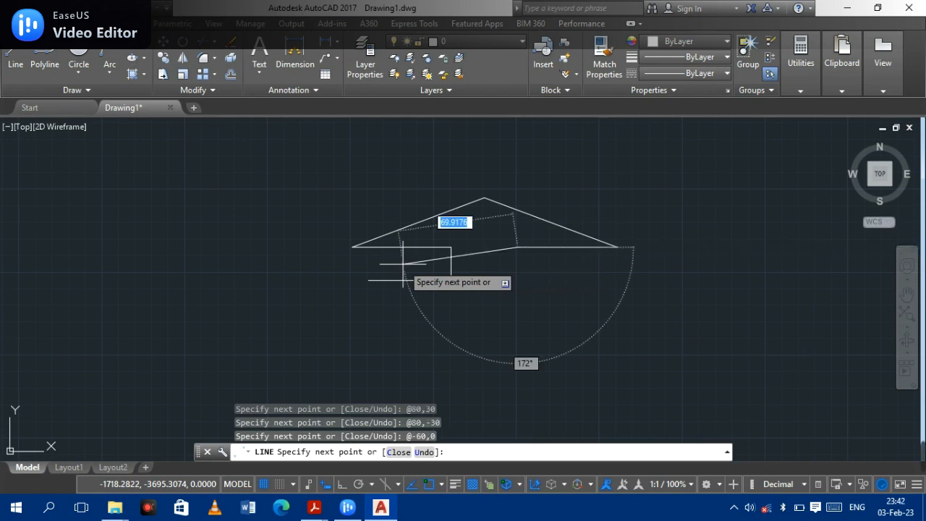
{"action": "type", "text": "@"}
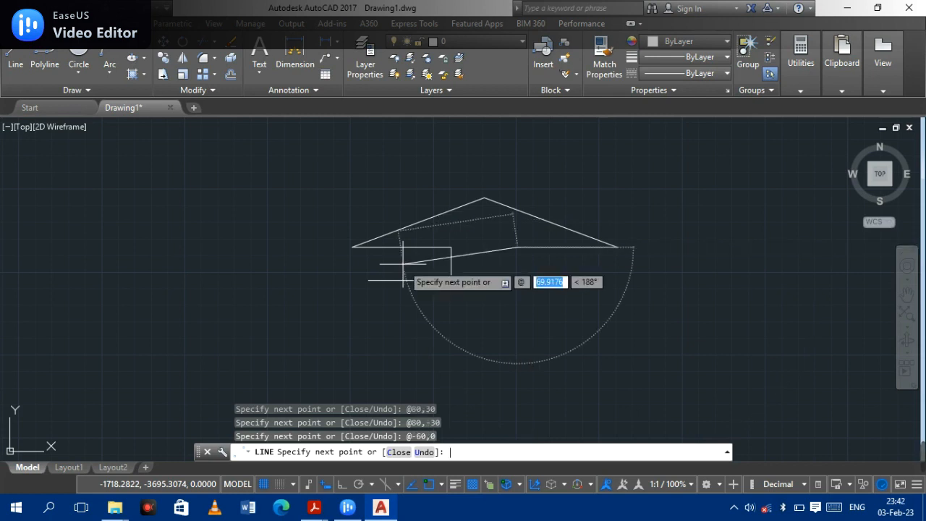
{"action": "type", "text": "0,-"}
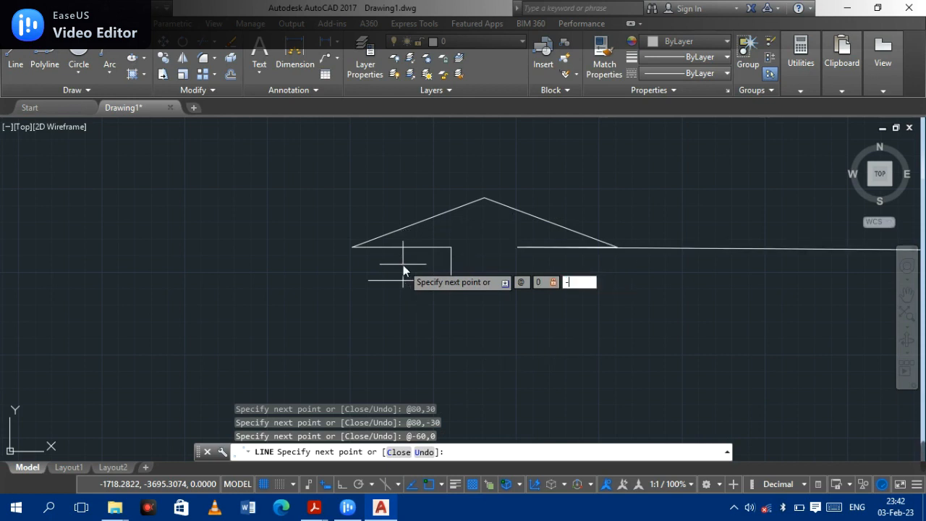
{"action": "type", "text": "20"}
{"action": "key", "text": "Return"}
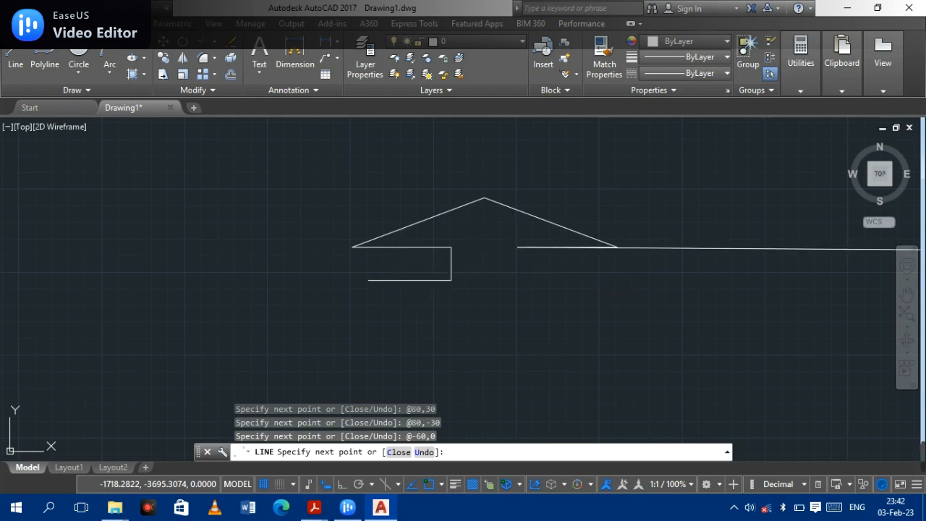
Step: Try to extend the line with a second vertical segment to @0,-20, and undo that segment
{"action": "type", "text": "@"}
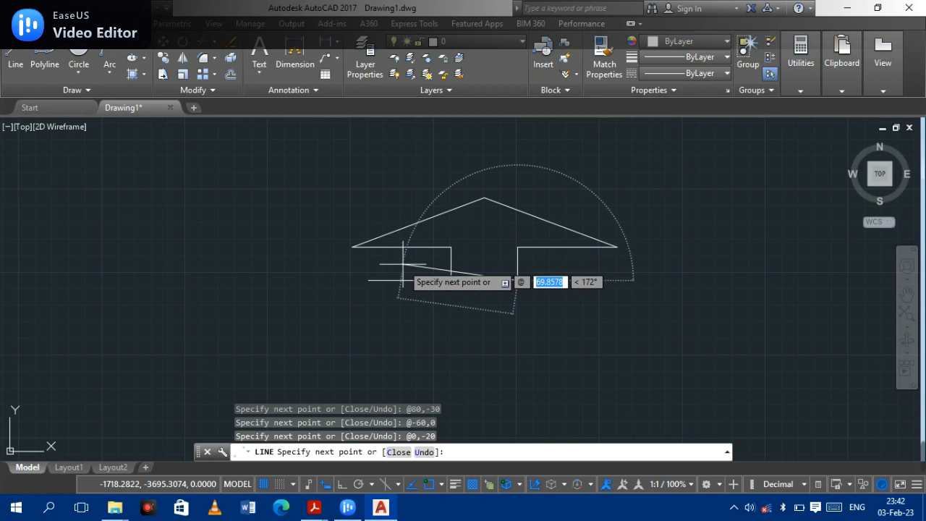
{"action": "type", "text": "0,"}
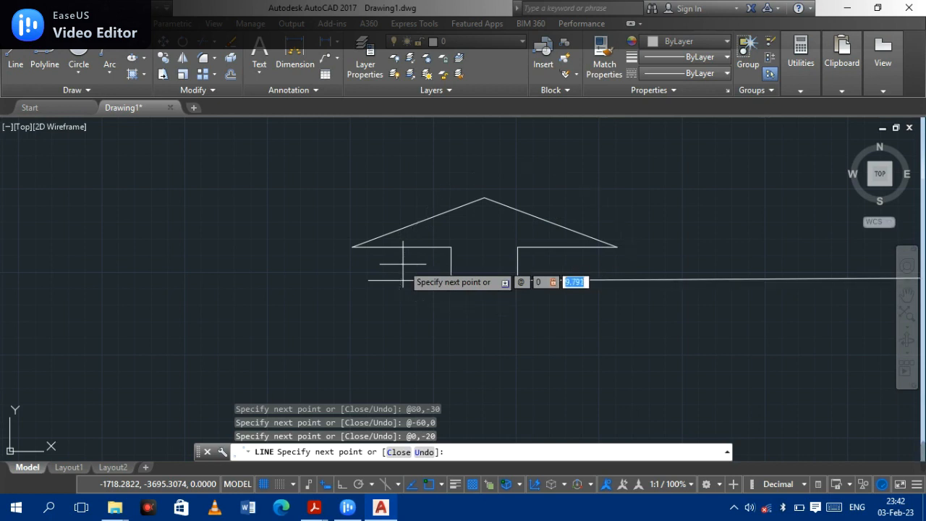
{"action": "type", "text": "-"}
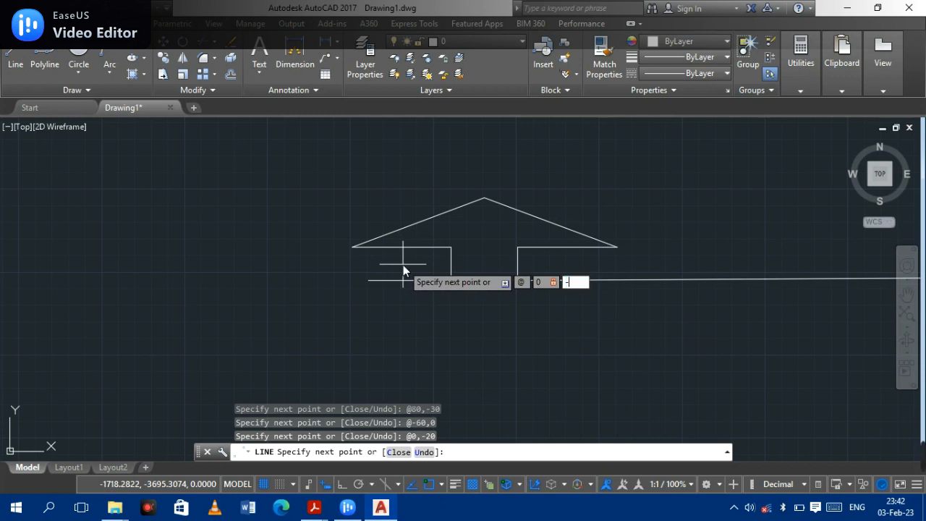
{"action": "type", "text": "20"}
{"action": "key", "text": "Return"}
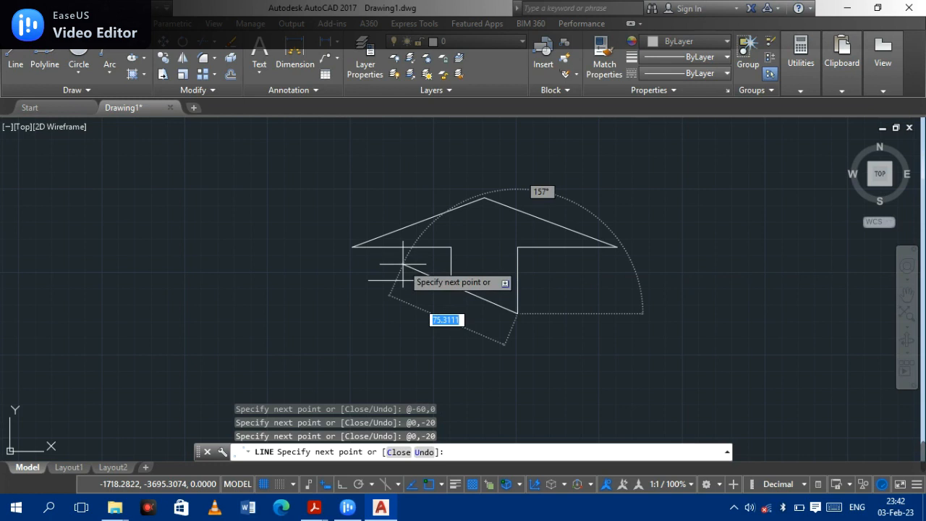
{"action": "key", "text": "ctrl+z"}
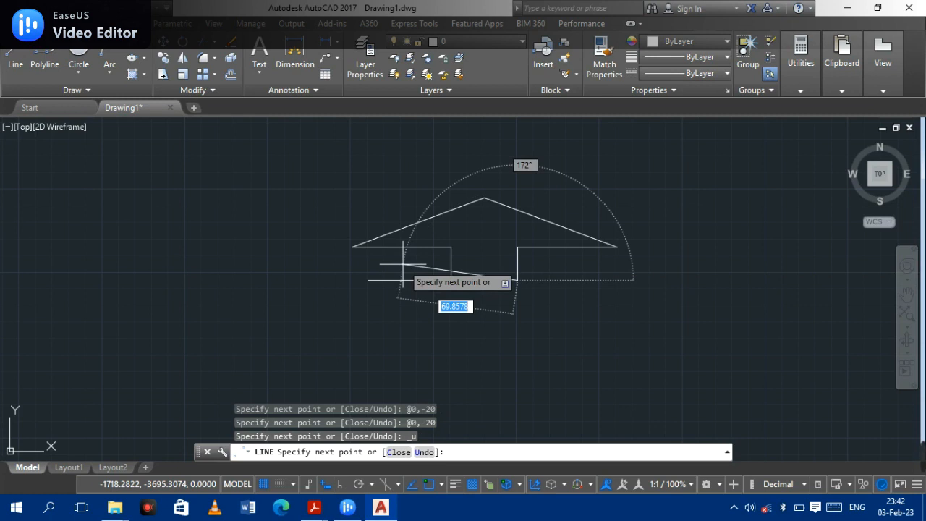
{"action": "type", "text": "@"}
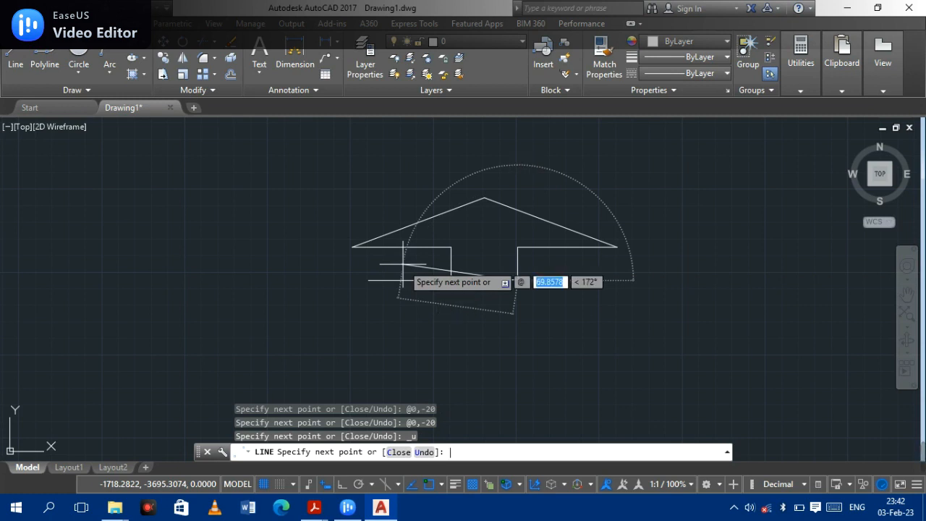
{"action": "type", "text": "50"}
{"action": "key", "text": "Tab"}
{"action": "key", "text": "BackSpace"}
{"action": "type", "text": ",0"}
{"action": "key", "text": "Return"}
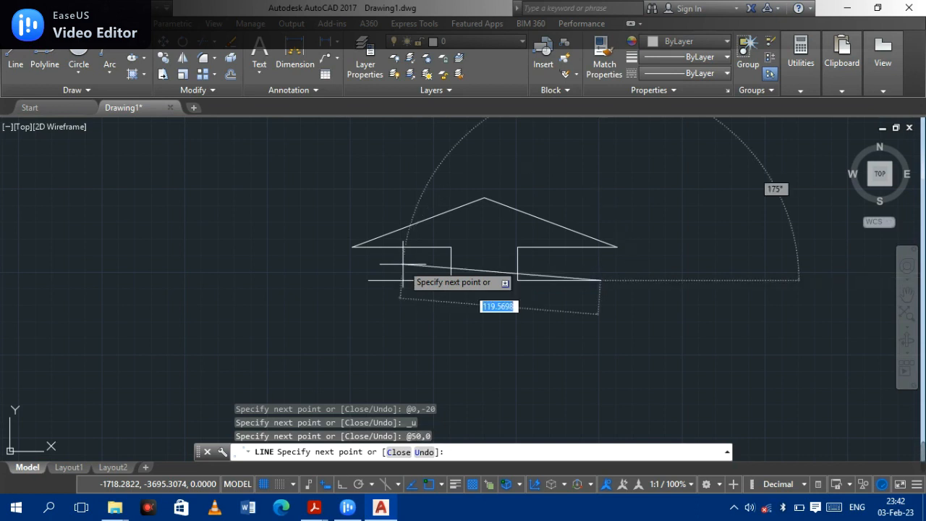
{"action": "type", "text": "@"}
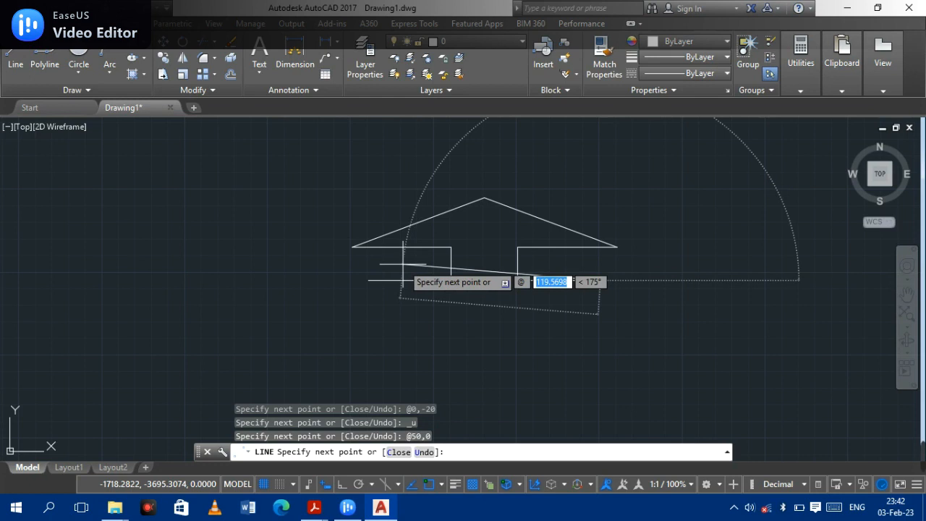
{"action": "type", "text": "0,-"}
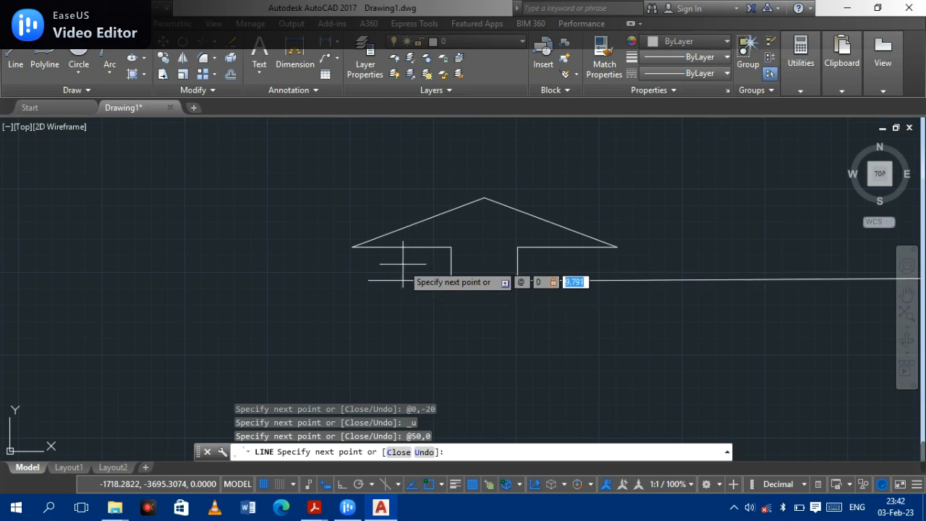
{"action": "type", "text": "15"}
{"action": "key", "text": "Return"}
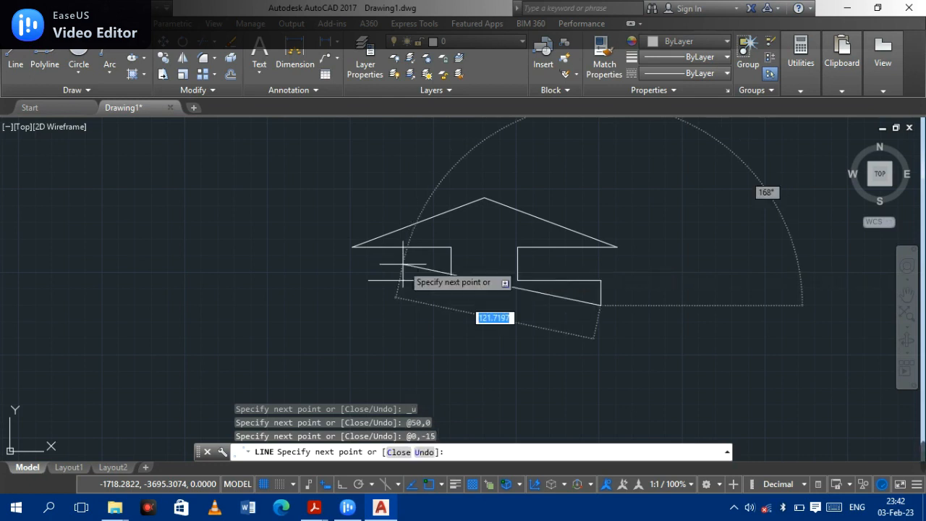
{"action": "type", "text": "@"}
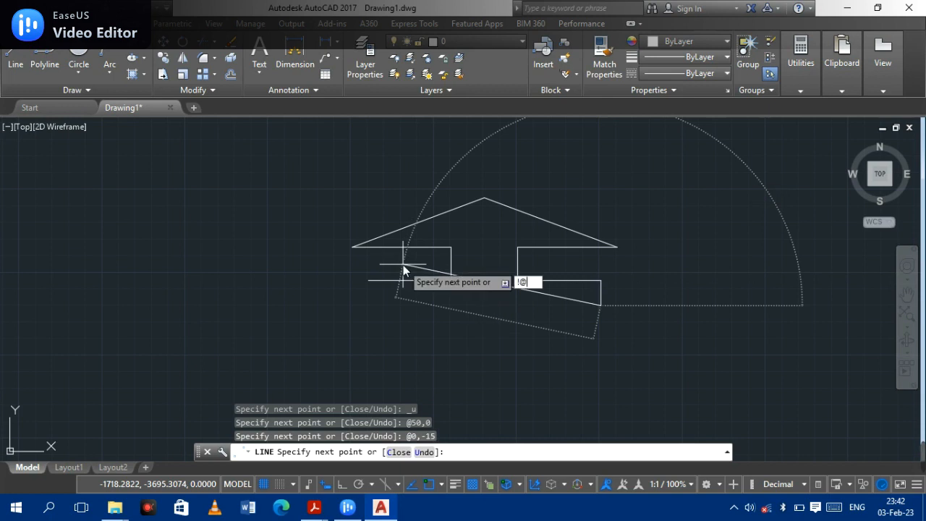
{"action": "key", "text": "BackSpace"}
{"action": "type", "text": "@"}
{"action": "key", "text": "BackSpace"}
{"action": "type", "text": "@"}
{"action": "key", "text": "Escape"}
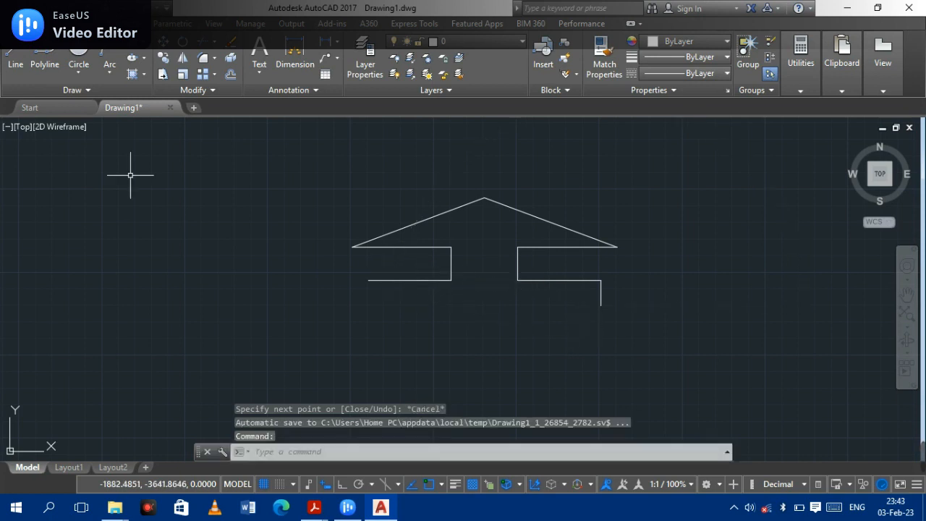
Step: Start a new line at the lower end of the 15-unit vertical segment and draw the base edge to @-140,0
{"action": "left_click", "coordinate": [15, 58]}
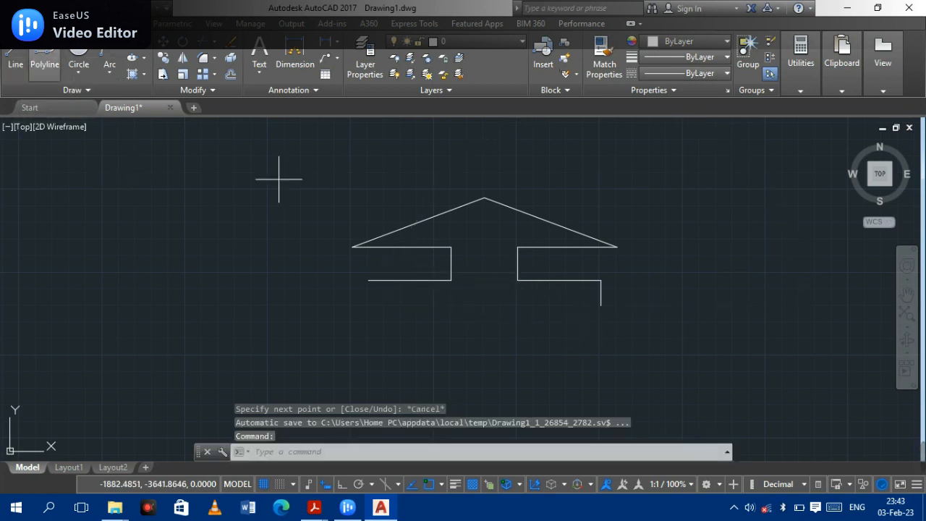
{"action": "left_click", "coordinate": [601, 310]}
{"action": "type", "text": "@"}
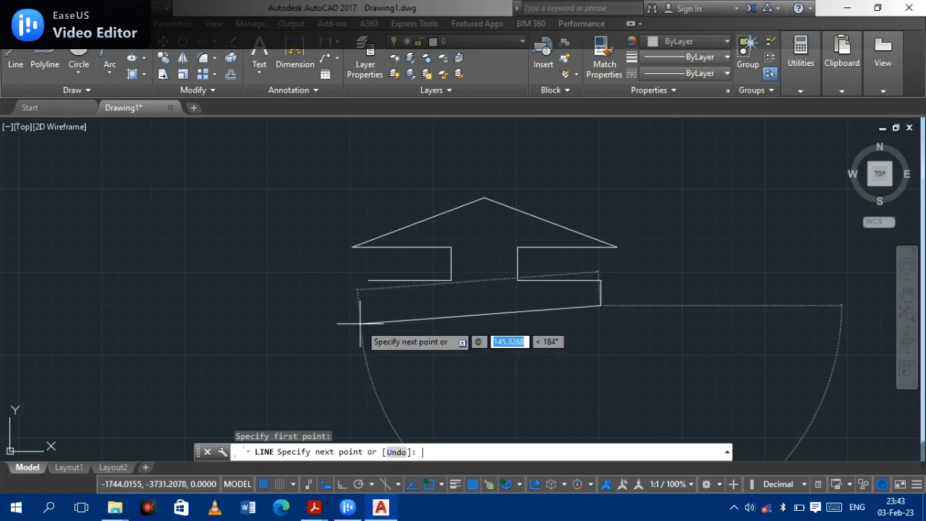
{"action": "type", "text": "-140"}
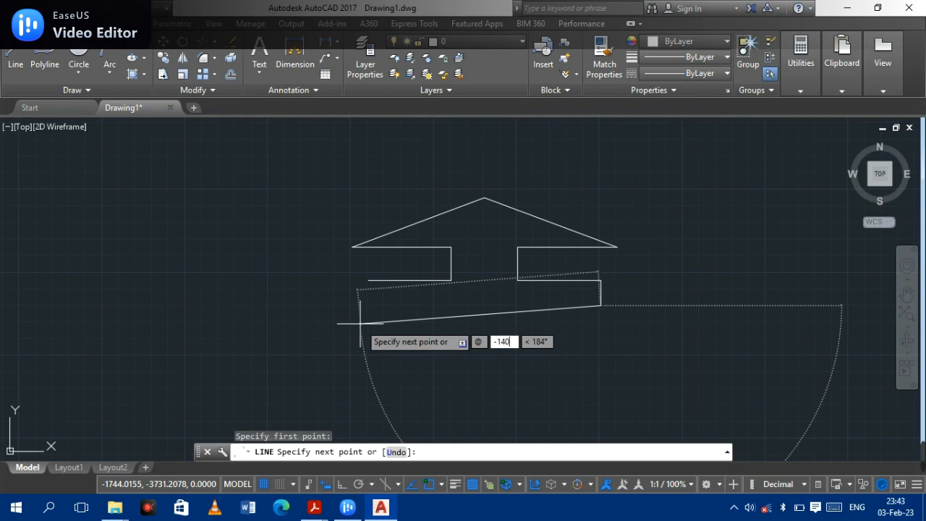
{"action": "key", "text": "Tab"}
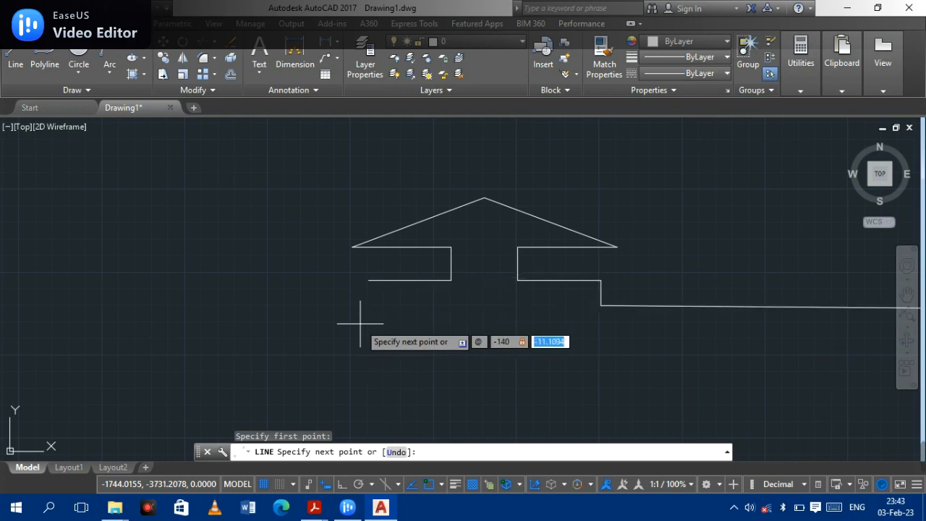
{"action": "type", "text": "0"}
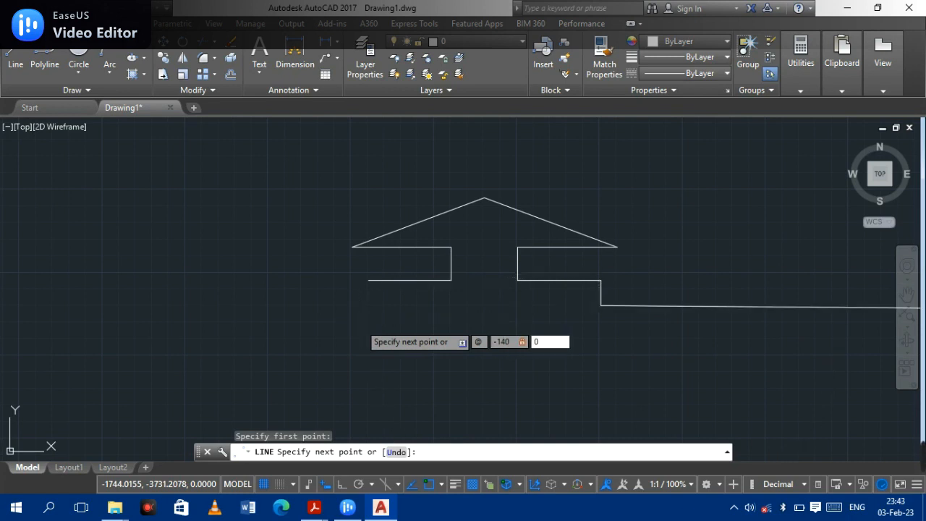
{"action": "key", "text": "Return"}
Step: Close the outline with a vertical segment up to @0,15 and end the Line command
{"action": "type", "text": "@"}
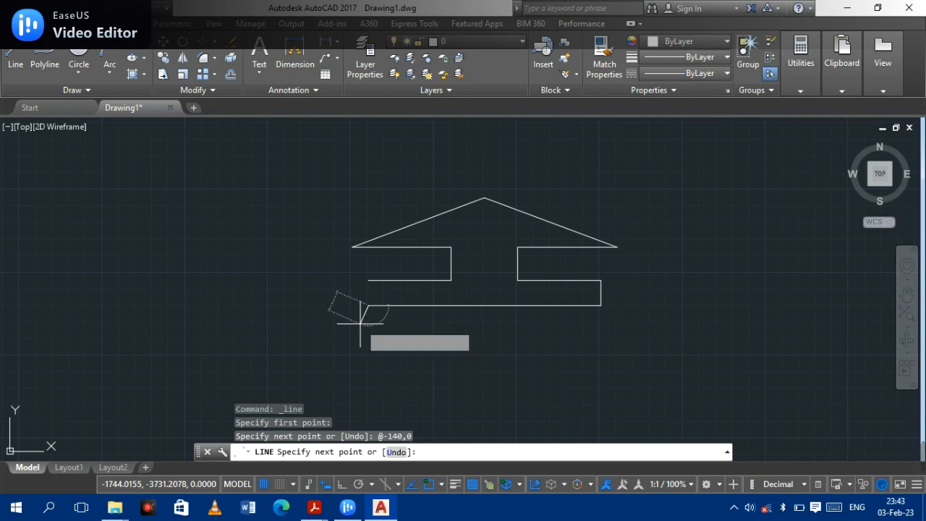
{"action": "type", "text": "0"}
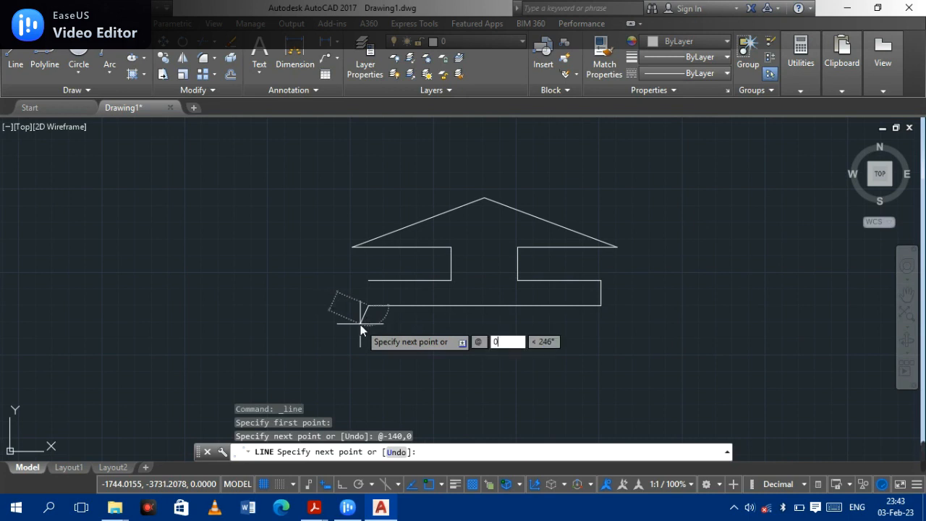
{"action": "type", "text": ",15"}
{"action": "key", "text": "Return"}
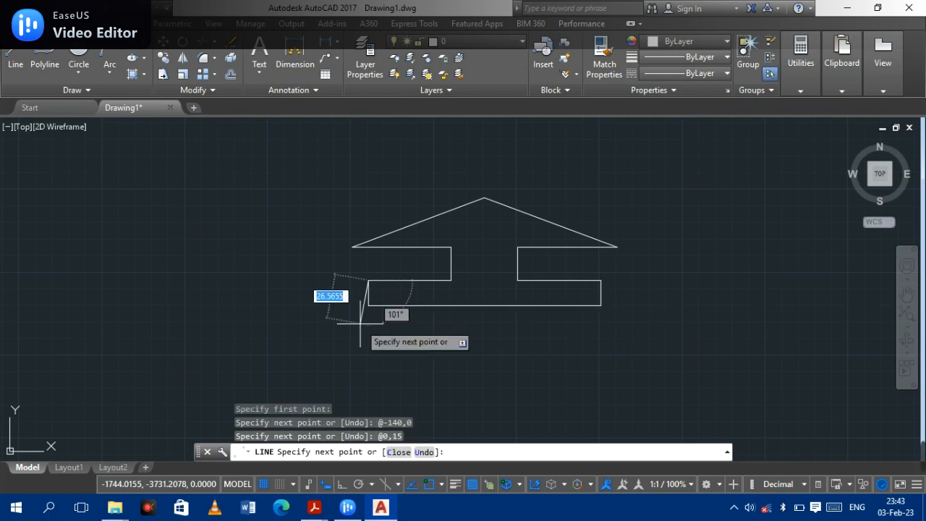
{"action": "key", "text": "Return"}
{"action": "scroll", "coordinate": [546, 305], "scroll_direction": "up", "scroll_amount": 6}
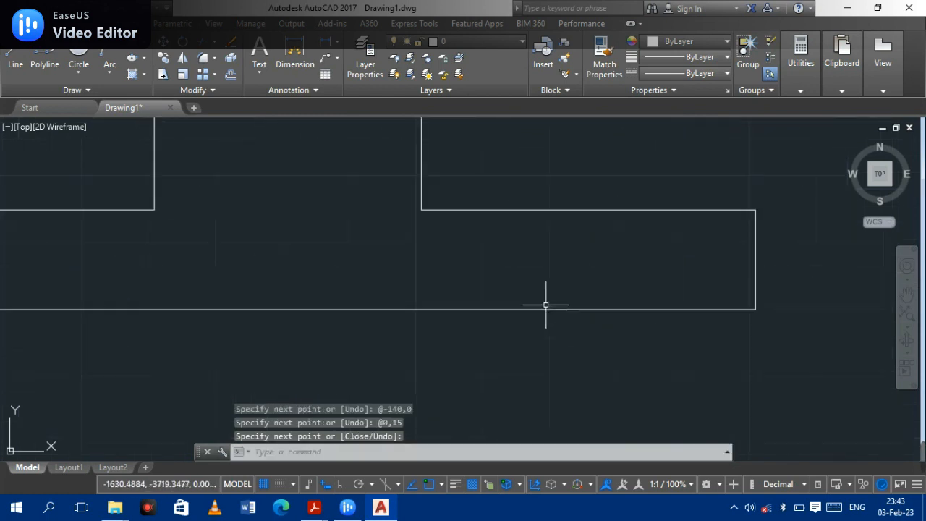
{"action": "scroll", "coordinate": [546, 304], "scroll_direction": "down", "scroll_amount": 5}
{"action": "middle_click_drag", "start_coordinate": [511, 269], "coordinate": [393, 301]}
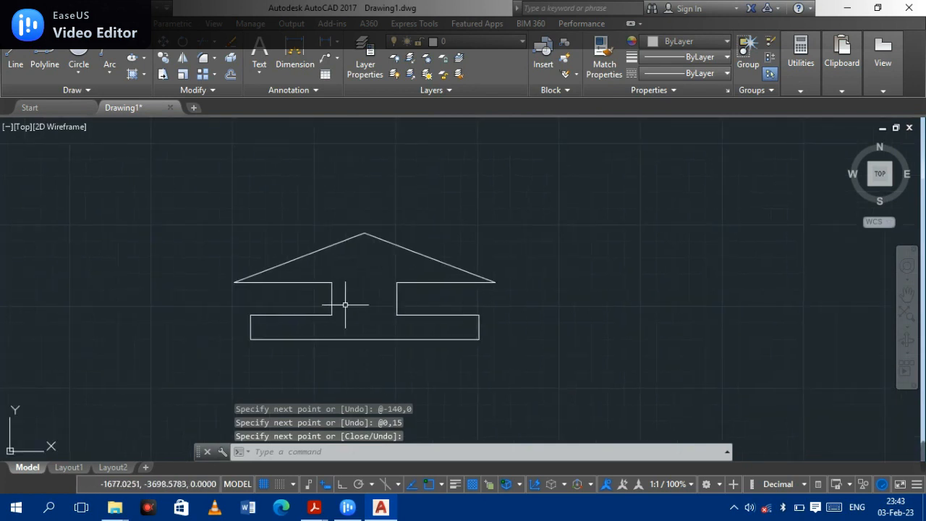
Step: Select the whole arrow-shaped outline with a crossing window and erase it
{"action": "scroll", "coordinate": [345, 304], "scroll_direction": "up", "scroll_amount": 2}
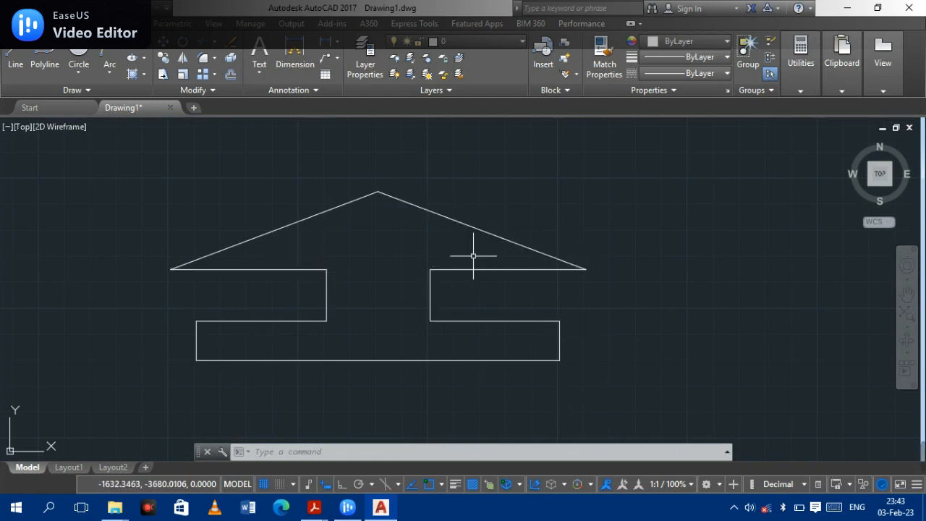
{"action": "scroll", "coordinate": [405, 287], "scroll_direction": "down", "scroll_amount": 3}
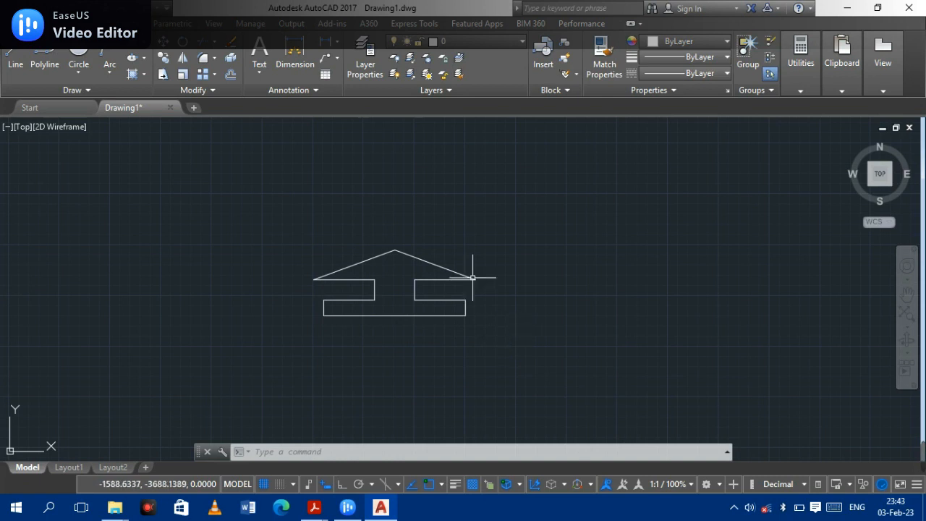
{"action": "left_click", "coordinate": [530, 358]}
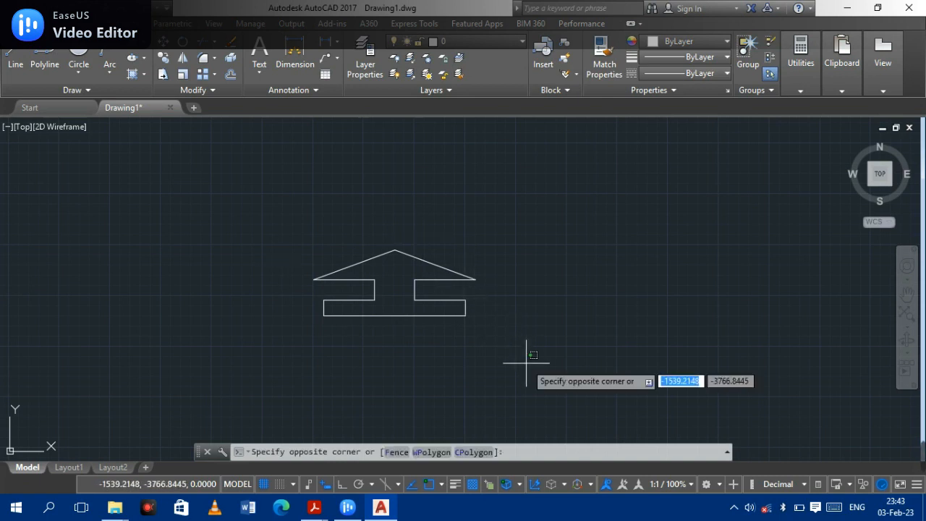
{"action": "left_click", "coordinate": [284, 204]}
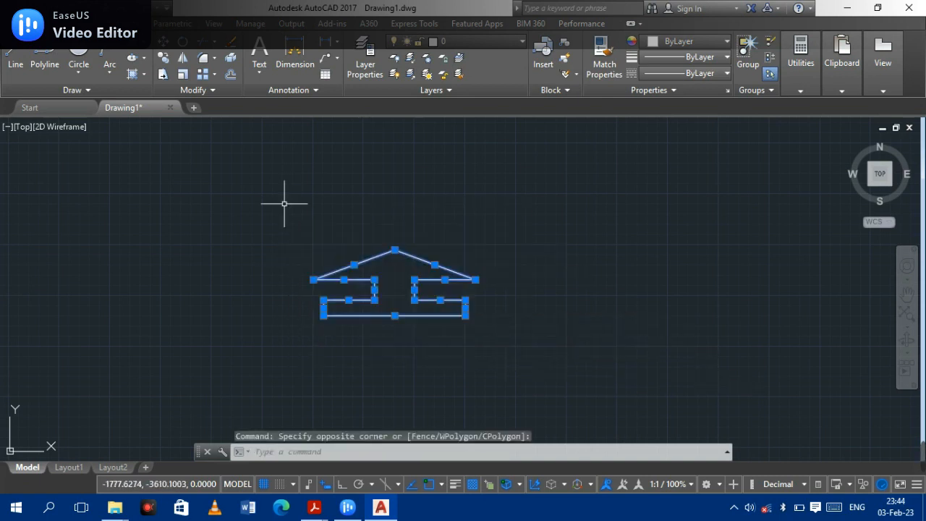
{"action": "key", "text": "Delete"}
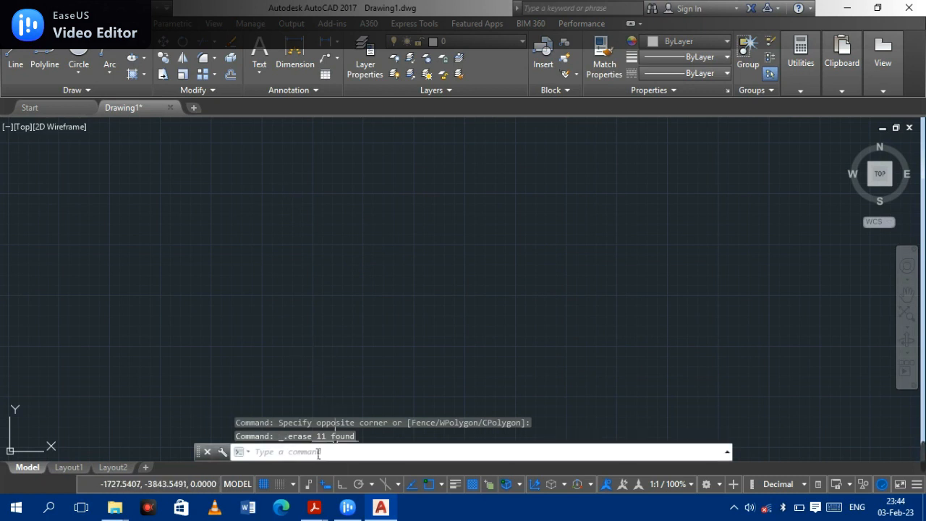
{"action": "left_click", "coordinate": [326, 484]}
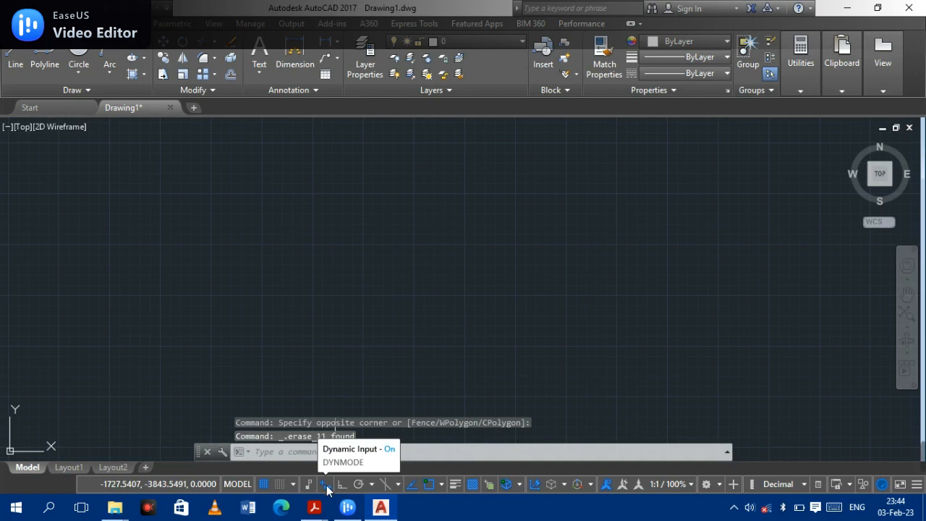
{"action": "left_click", "coordinate": [16, 57]}
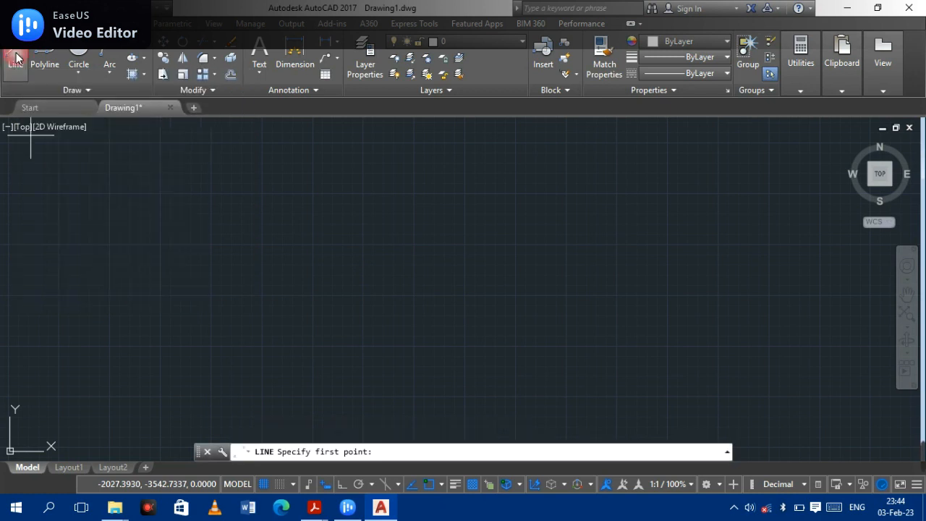
{"action": "left_click", "coordinate": [277, 315]}
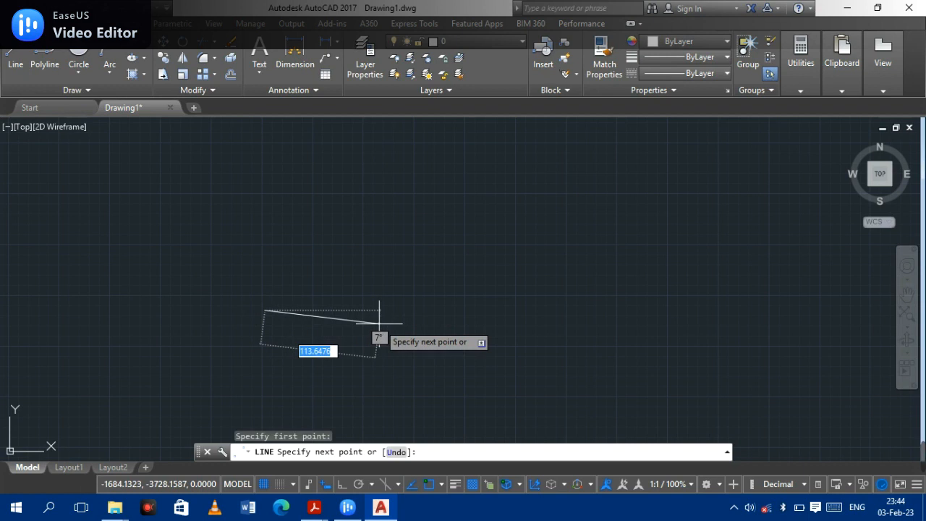
{"action": "type", "text": "50"}
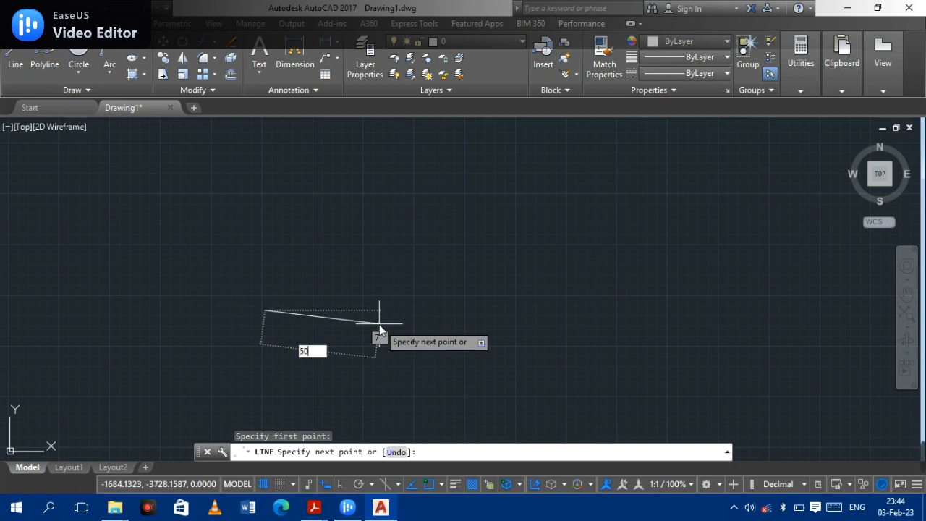
{"action": "key", "text": "Tab"}
{"action": "type", "text": "0"}
{"action": "key", "text": "Return"}
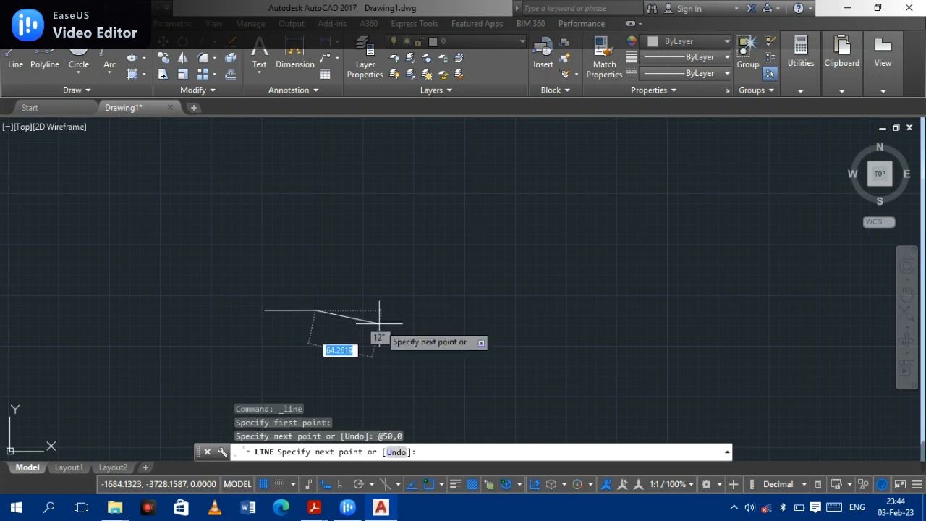
{"action": "type", "text": "0,20"}
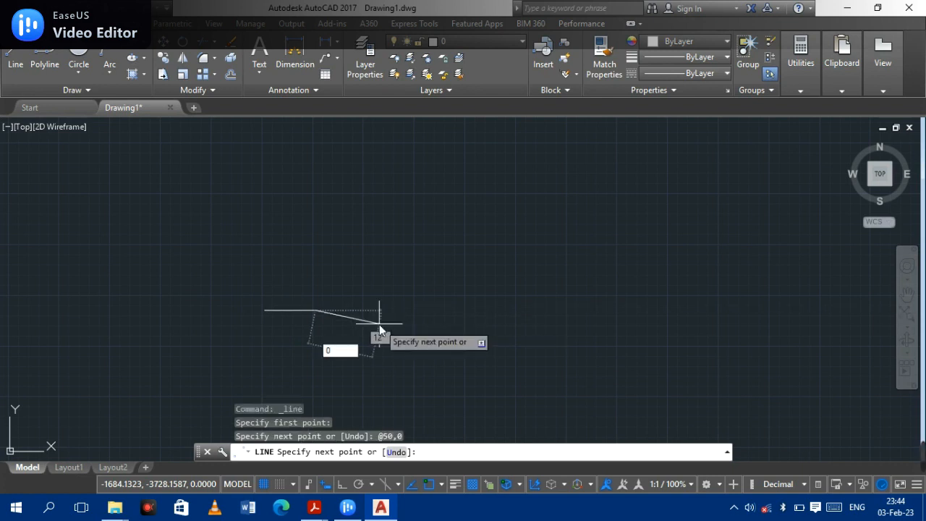
{"action": "key", "text": "Return"}
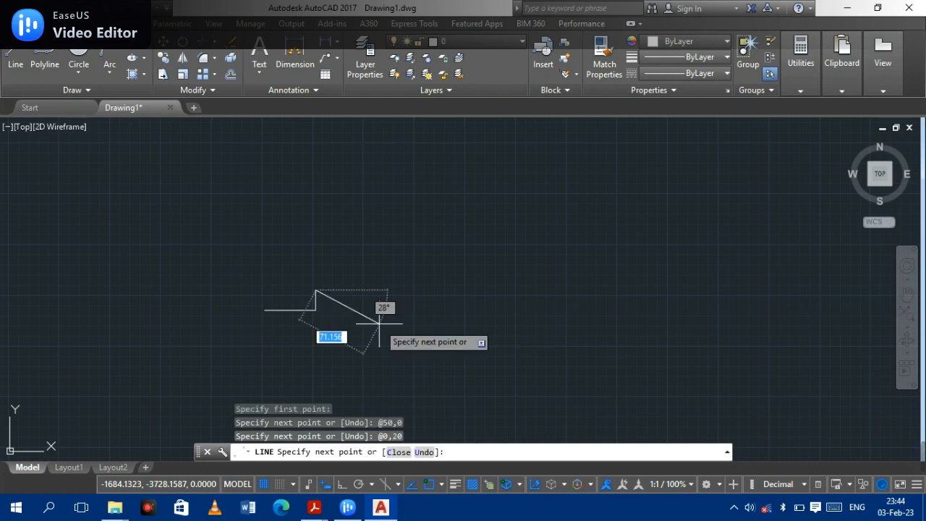
{"action": "type", "text": "-60,0"}
{"action": "key", "text": "Return"}
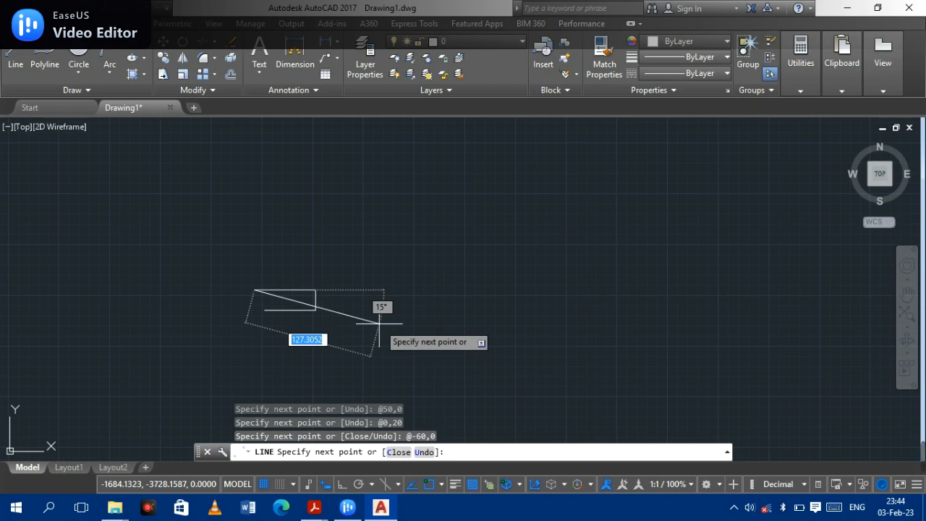
{"action": "type", "text": "80,3"}
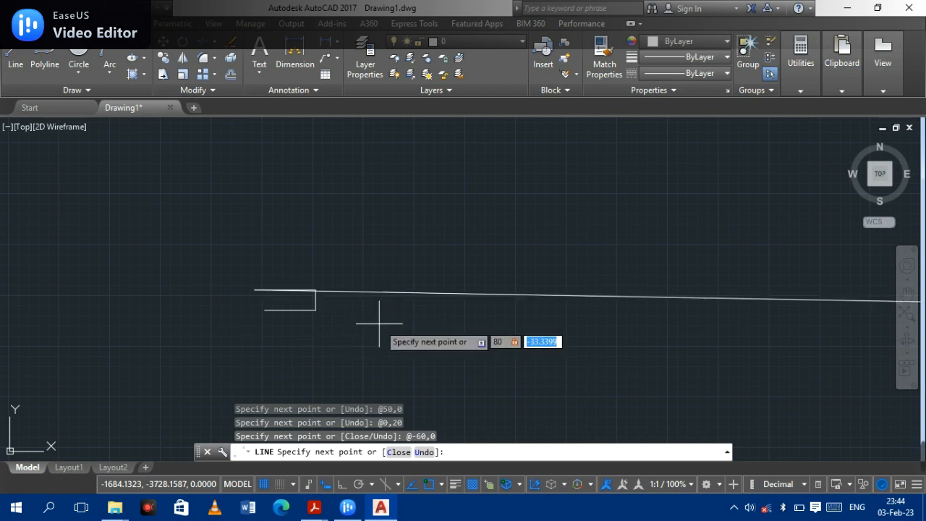
{"action": "type", "text": "0"}
{"action": "key", "text": "Return"}
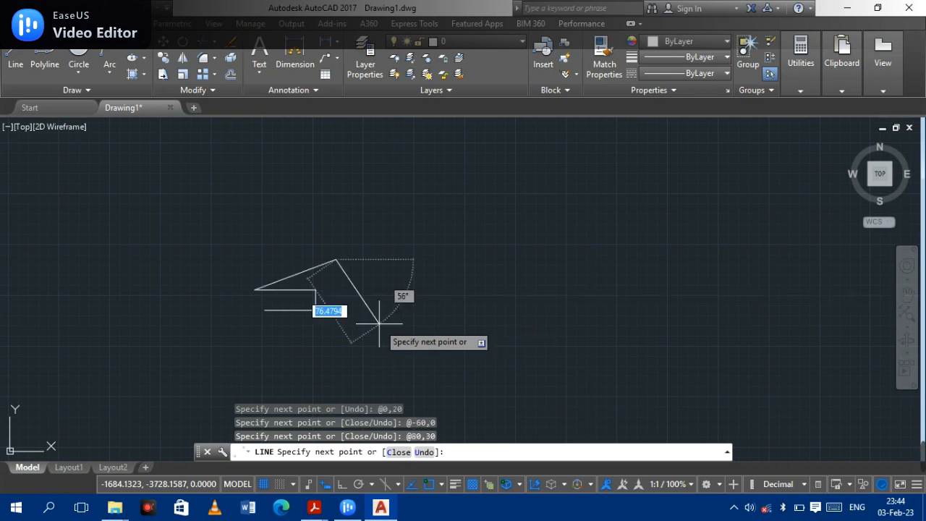
{"action": "type", "text": "80"}
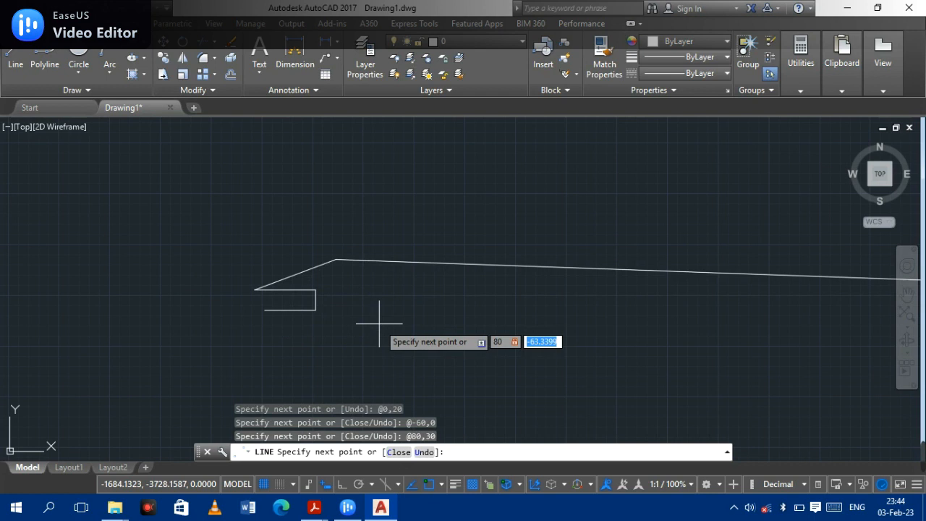
{"action": "type", "text": ",-30"}
{"action": "key", "text": "Return"}
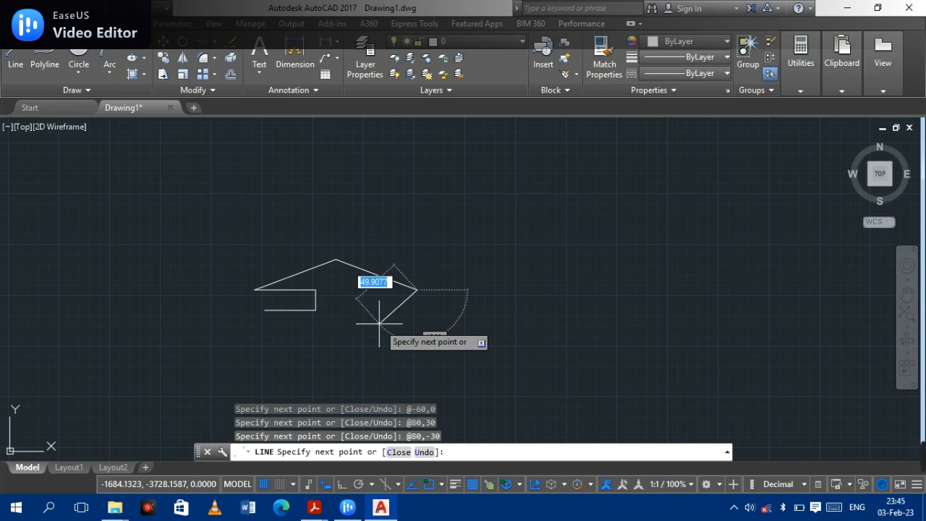
{"action": "type", "text": "-60"}
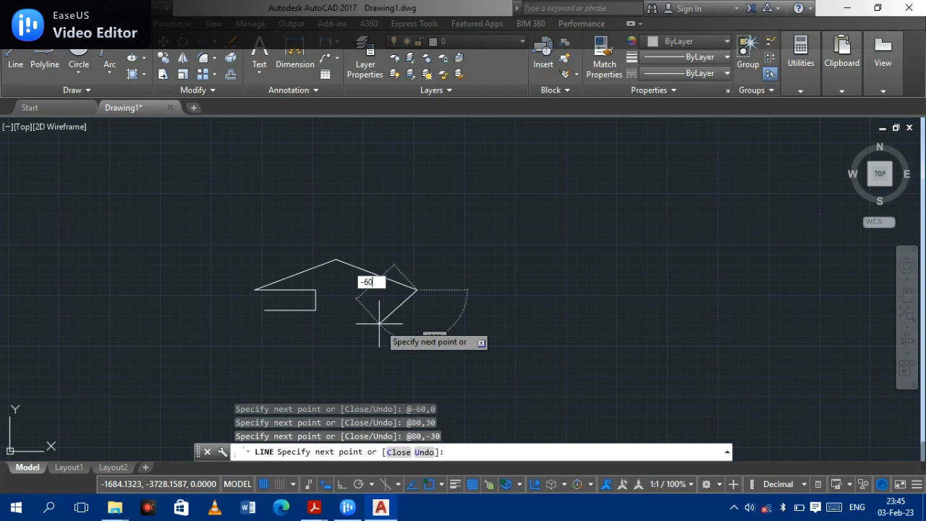
{"action": "type", "text": ",0"}
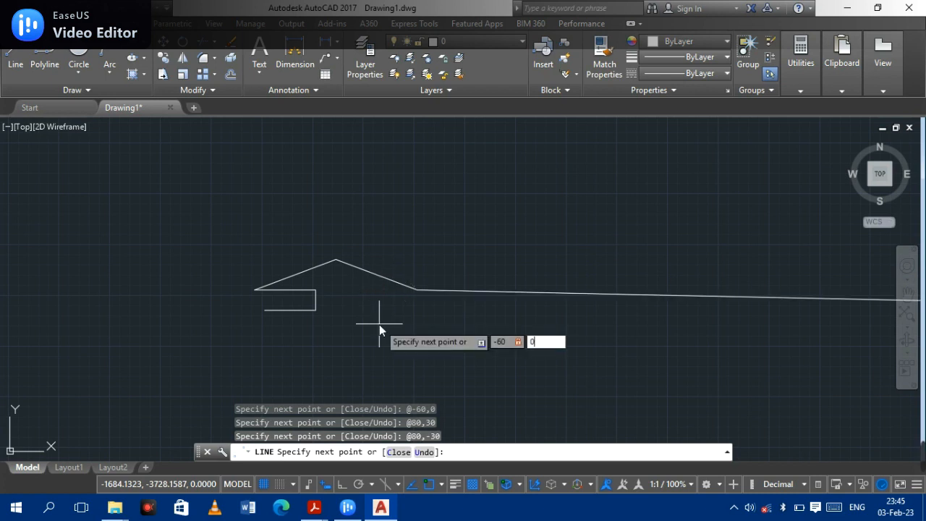
{"action": "key", "text": "Return"}
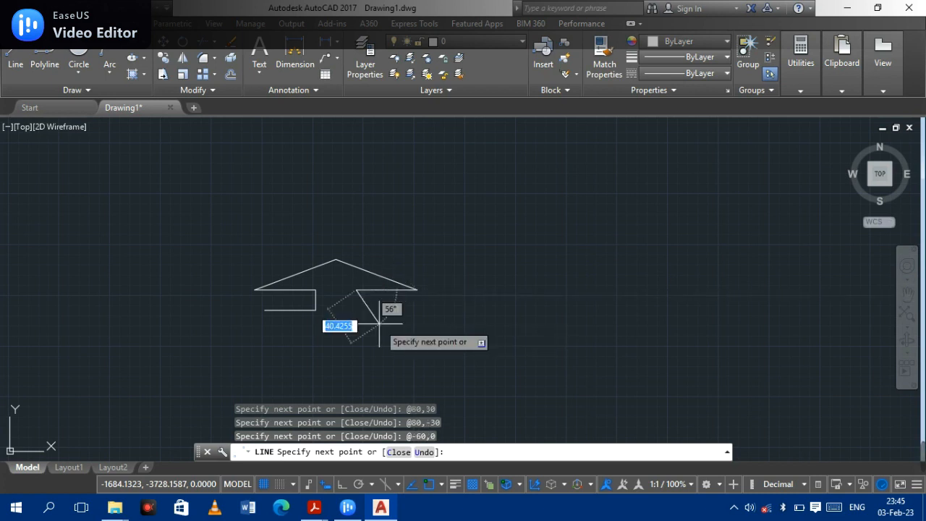
{"action": "type", "text": "0,"}
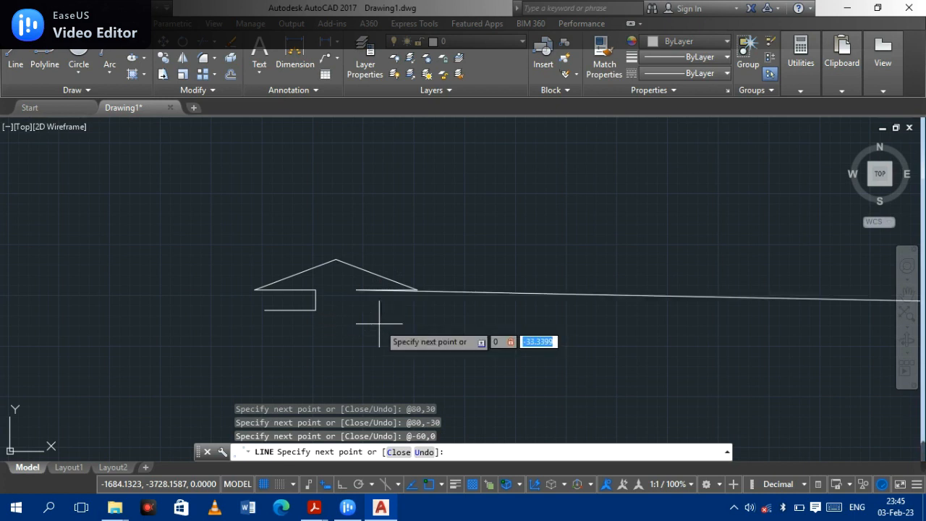
{"action": "type", "text": "-20"}
{"action": "key", "text": "Return"}
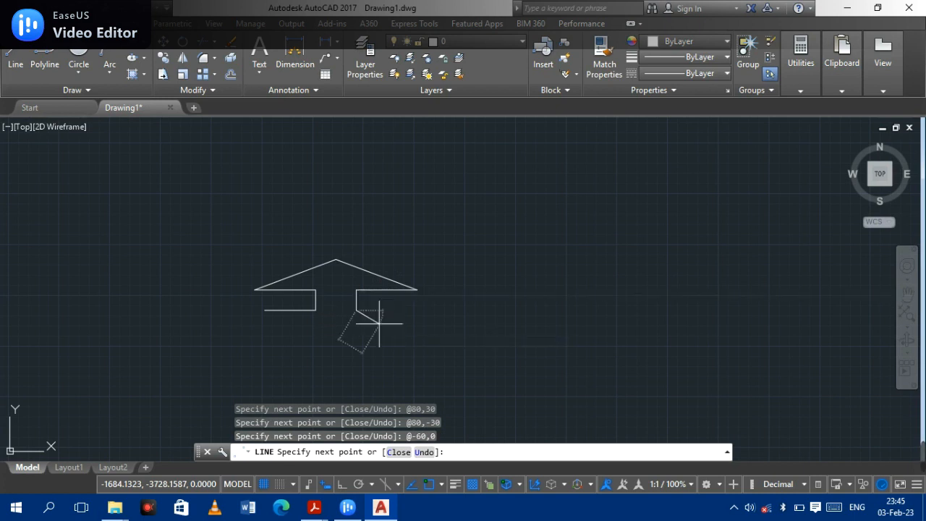
{"action": "type", "text": "50,0"}
{"action": "key", "text": "Return"}
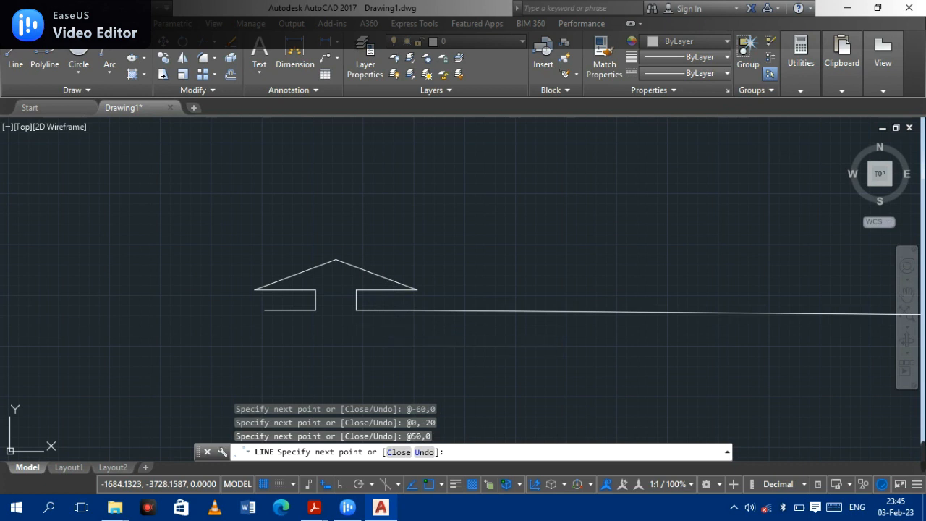
Step: Try to continue the line with segments to @0,15 and @-140,0, and undo both segments
{"action": "type", "text": "@0,15"}
{"action": "key", "text": "Return"}
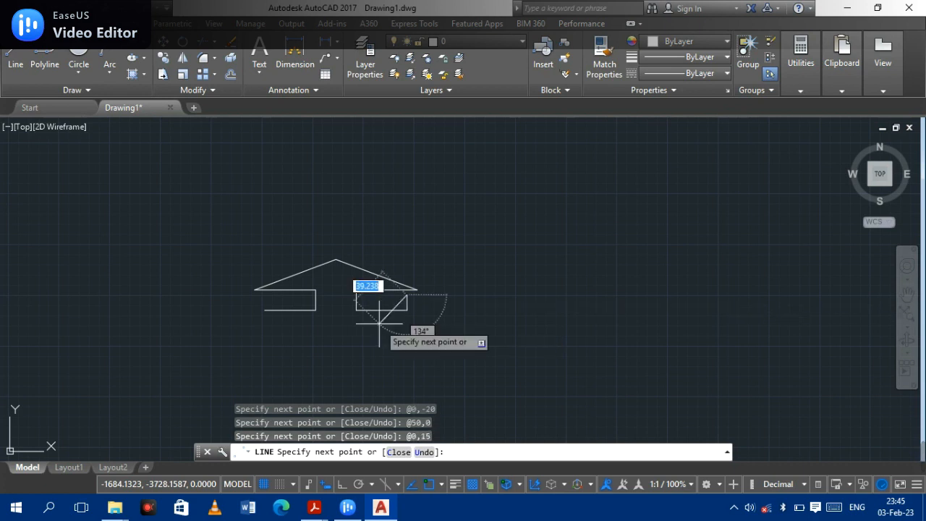
{"action": "type", "text": "-140"}
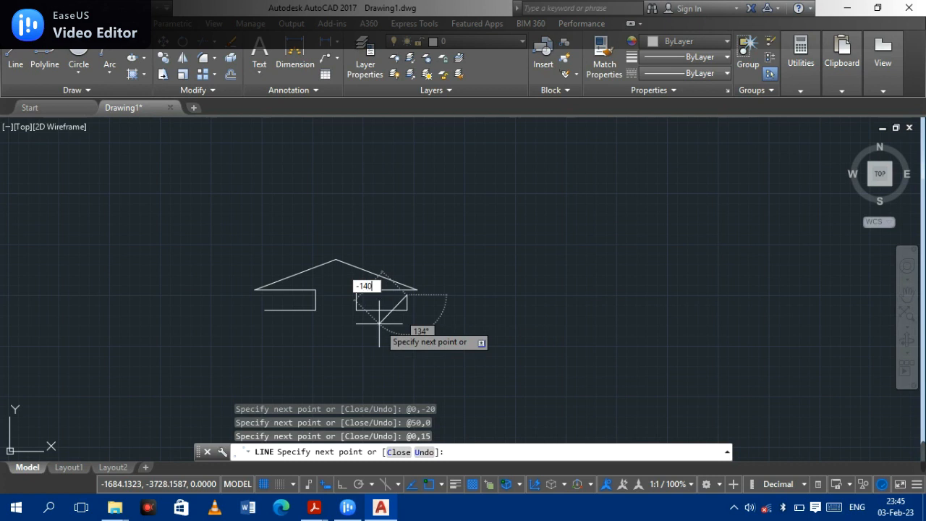
{"action": "key", "text": "Tab"}
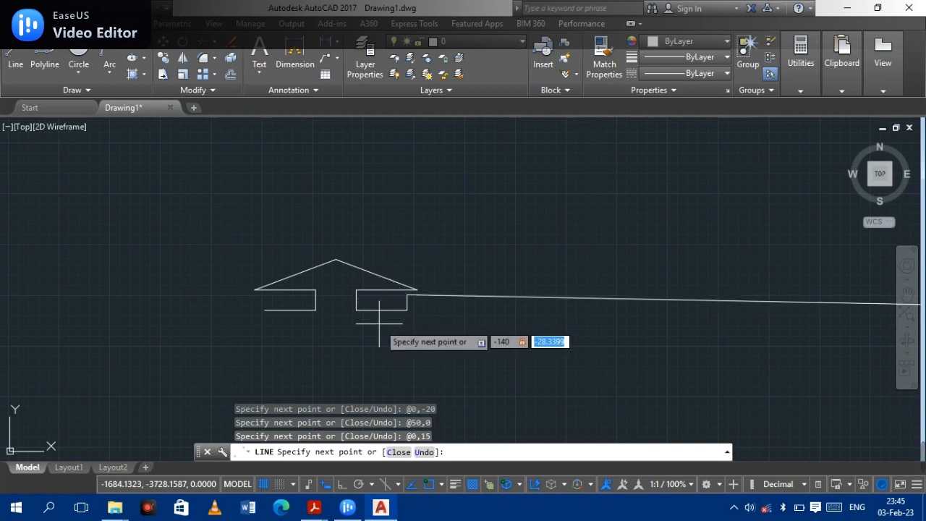
{"action": "type", "text": "0"}
{"action": "key", "text": "Return"}
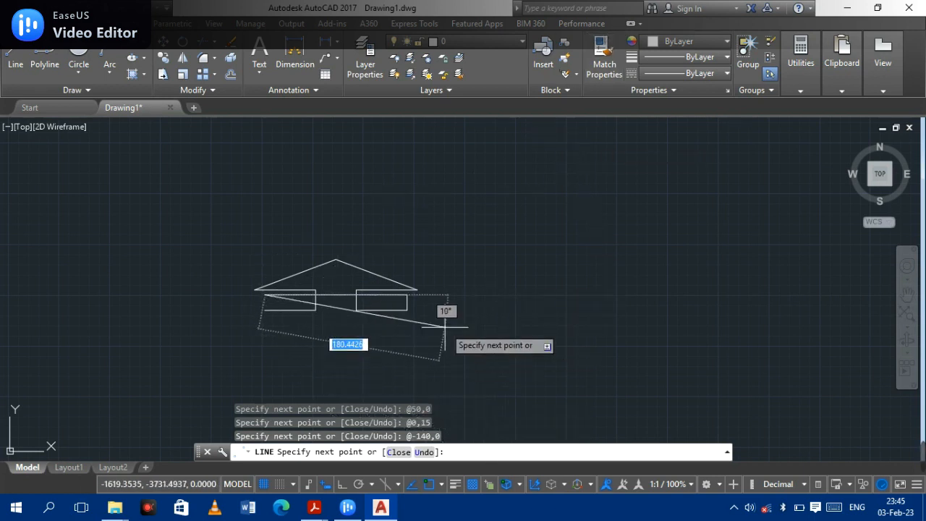
{"action": "key", "text": "ctrl+z"}
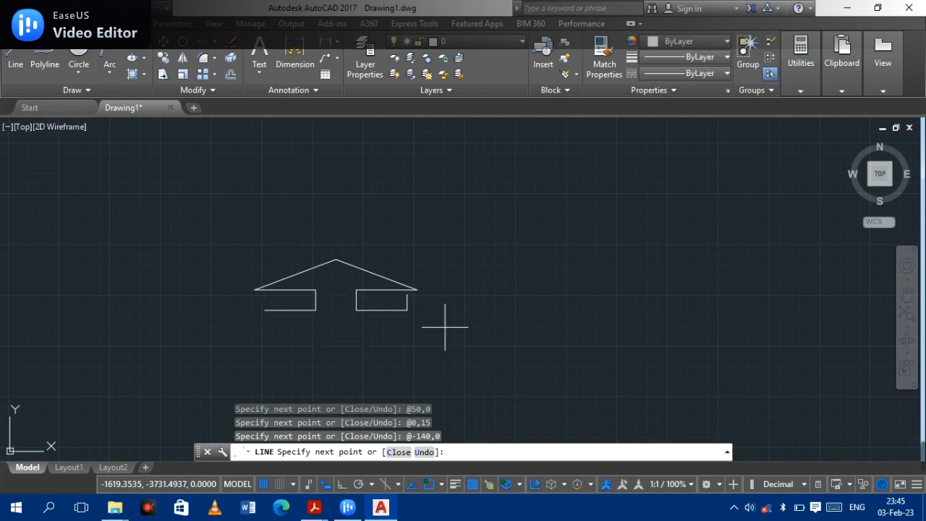
{"action": "key", "text": "ctrl+z"}
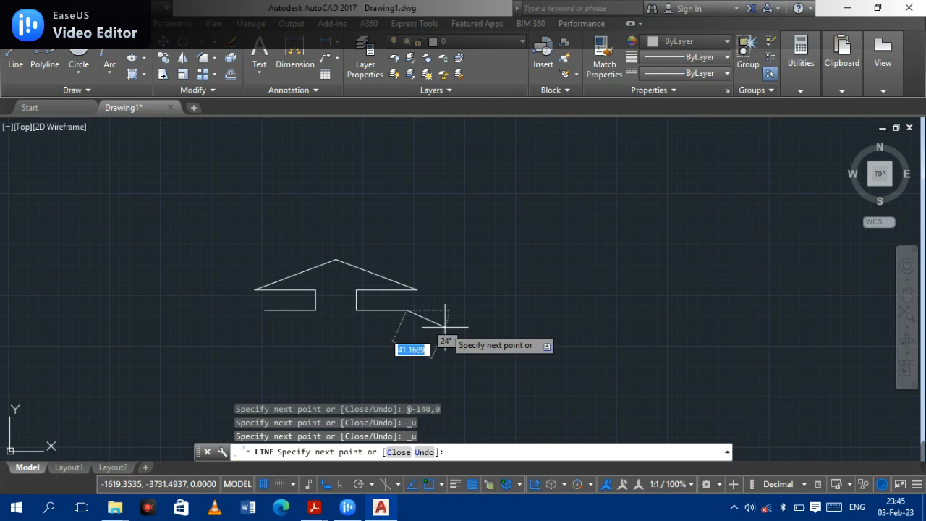
Step: Draw a short vertical segment down to @0,-15 and the base edge to @-140,0
{"action": "type", "text": "0"}
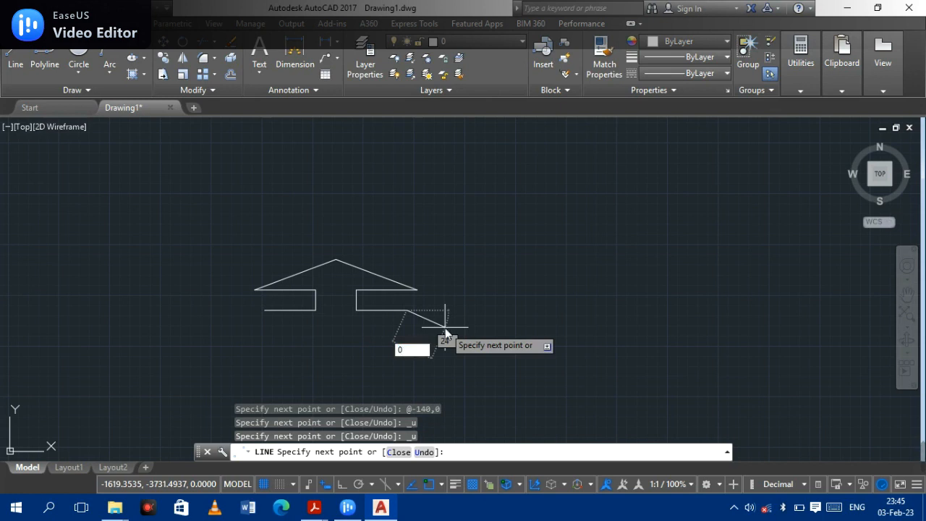
{"action": "key", "text": "Tab"}
{"action": "type", "text": "-1"}
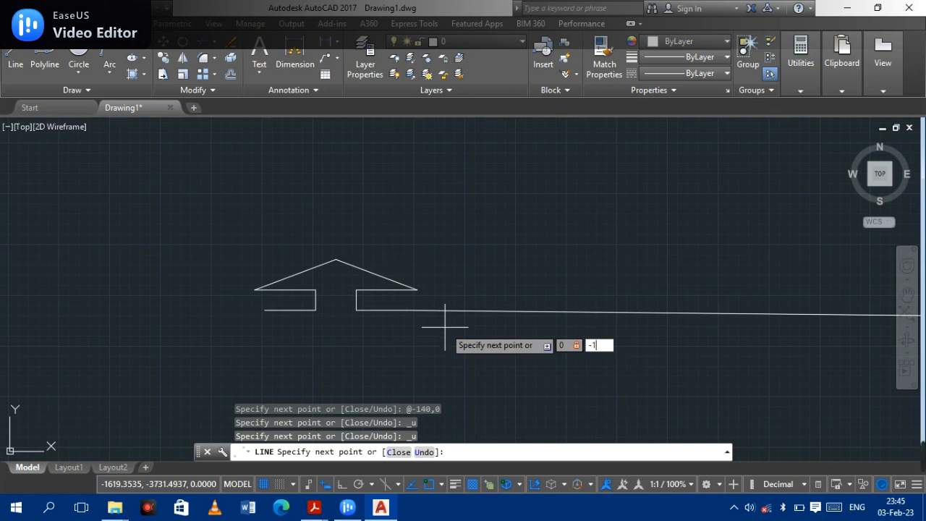
{"action": "type", "text": "5"}
{"action": "key", "text": "Return"}
{"action": "type", "text": "-140"}
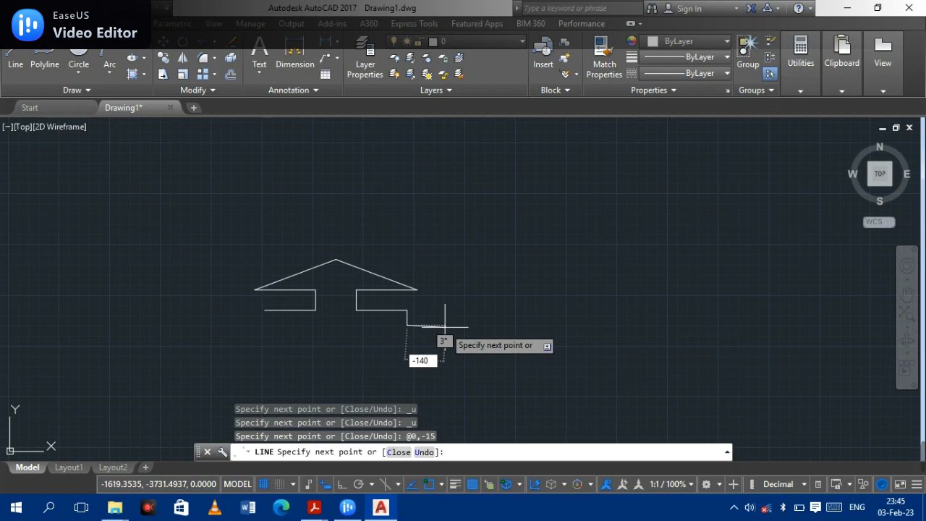
{"action": "key", "text": "Tab"}
{"action": "type", "text": "0"}
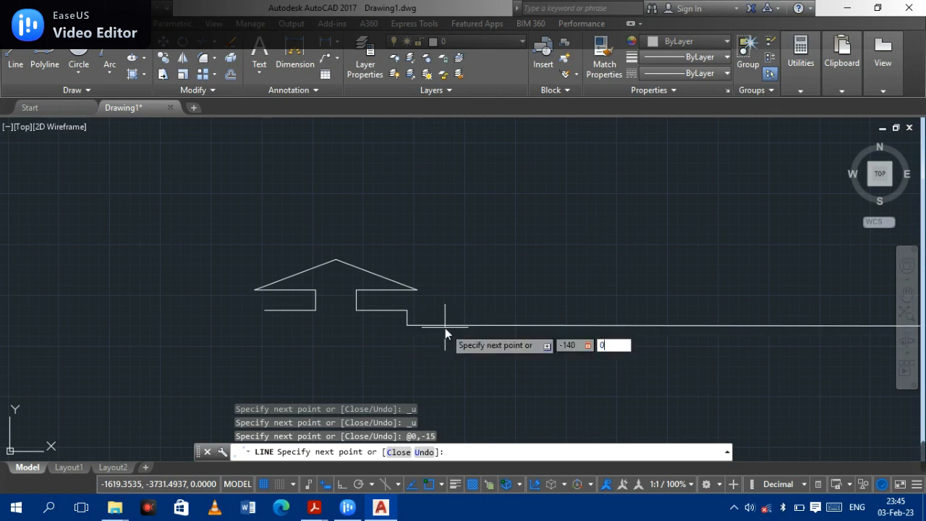
{"action": "key", "text": "Return"}
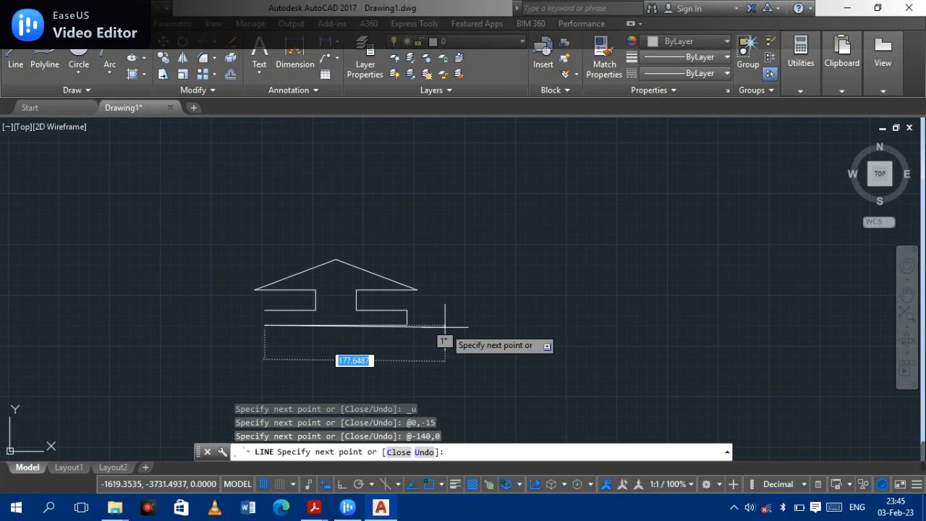
Step: Close the outline with a vertical segment from the end of the base edge up to @0,15
{"action": "type", "text": "@0,"}
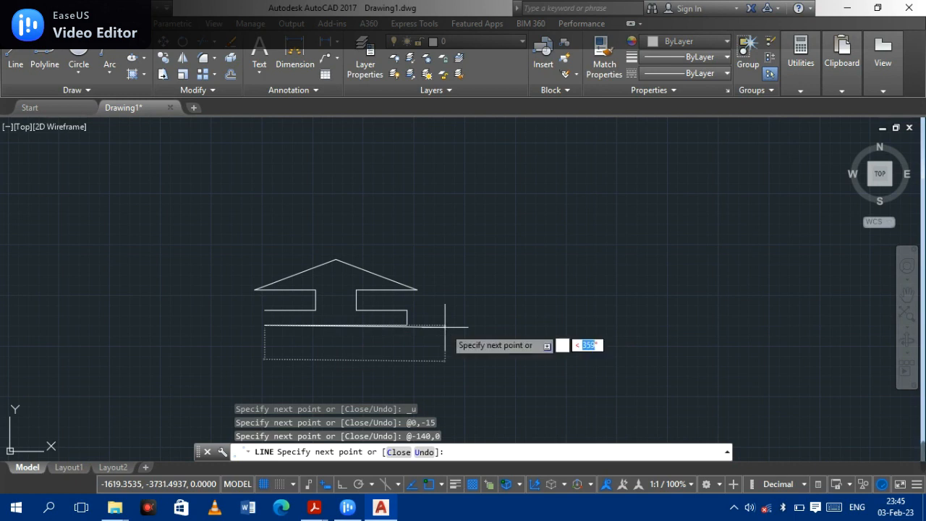
{"action": "type", "text": "-15"}
{"action": "key", "text": "Return"}
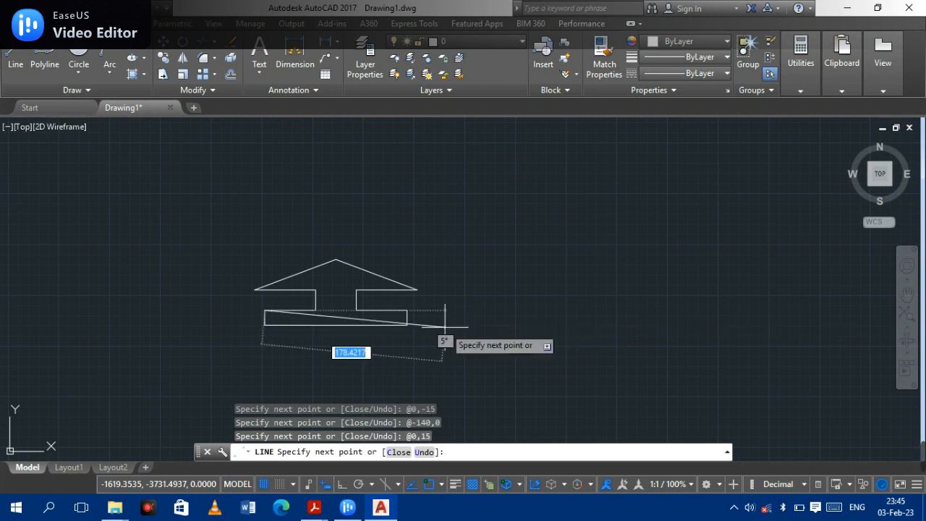